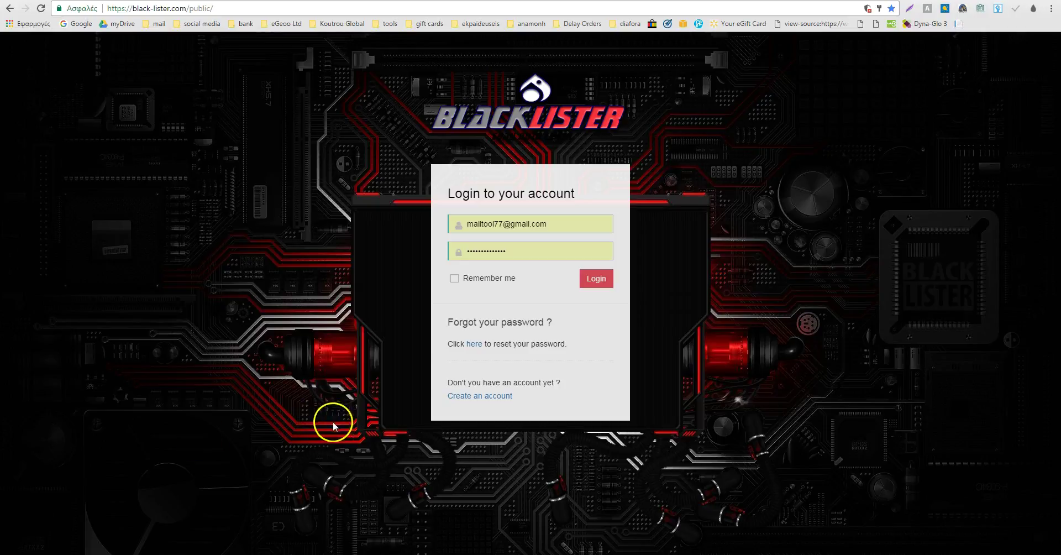
Step: Log in and switch the listing site to ebay.co.uk to load the UK seller defaults
{"action": "left_click", "coordinate": [595, 278]}
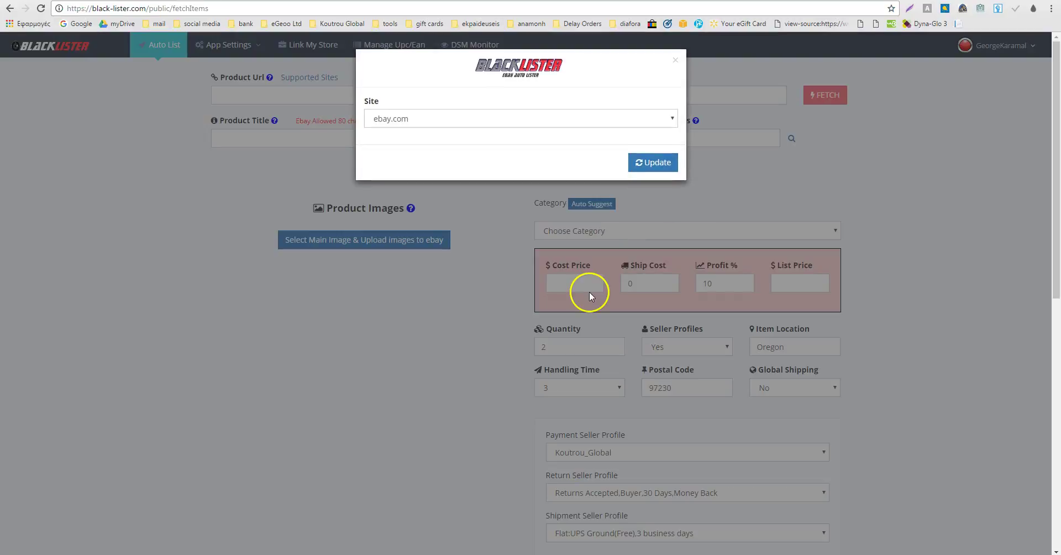
{"action": "left_click", "coordinate": [444, 119]}
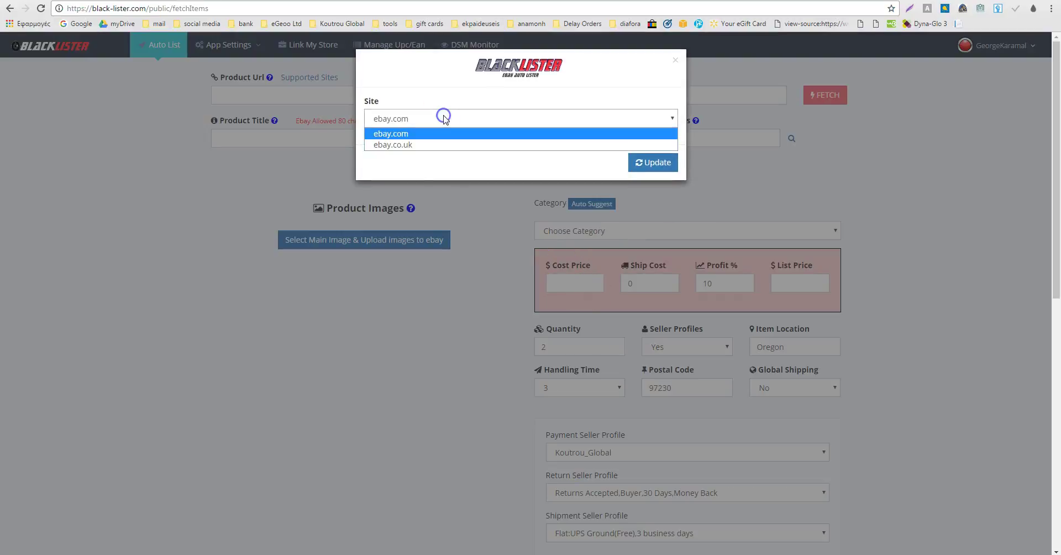
{"action": "left_click", "coordinate": [421, 148]}
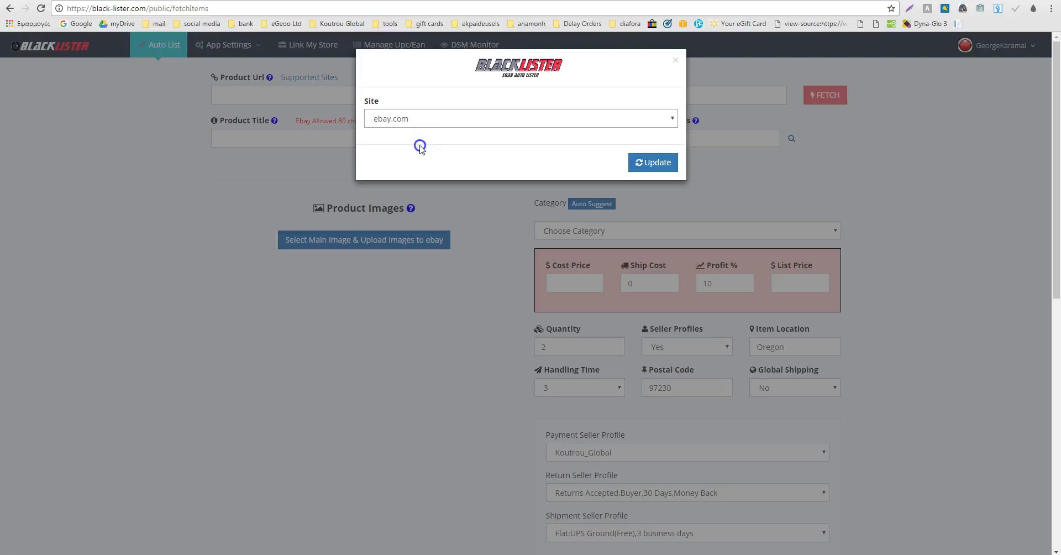
{"action": "left_click", "coordinate": [662, 163]}
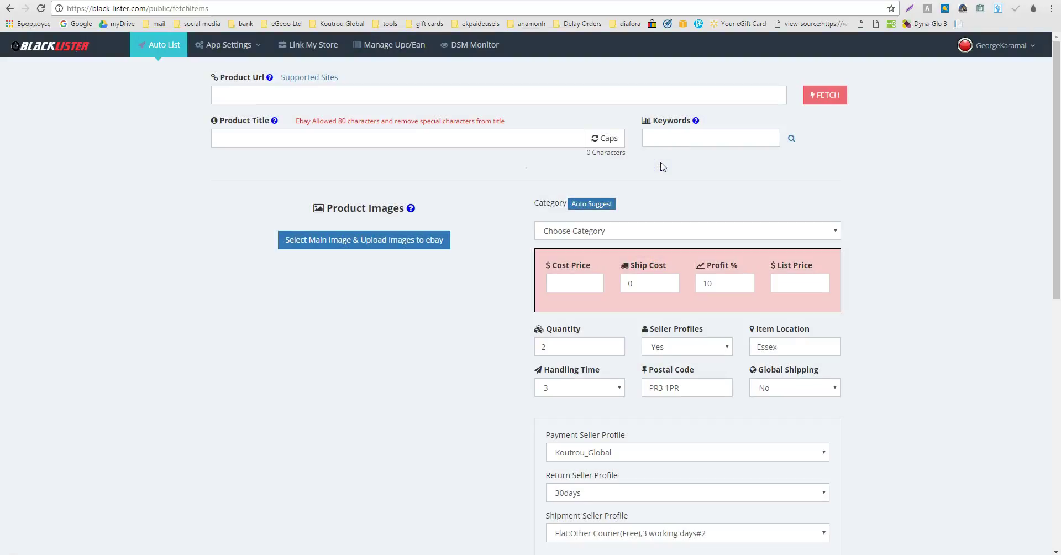
Step: Copy the vidaXL Five Piece Dining Set Brown product page address from the browser
{"action": "key", "text": "alt+Tab"}
{"action": "left_click", "coordinate": [321, 10]}
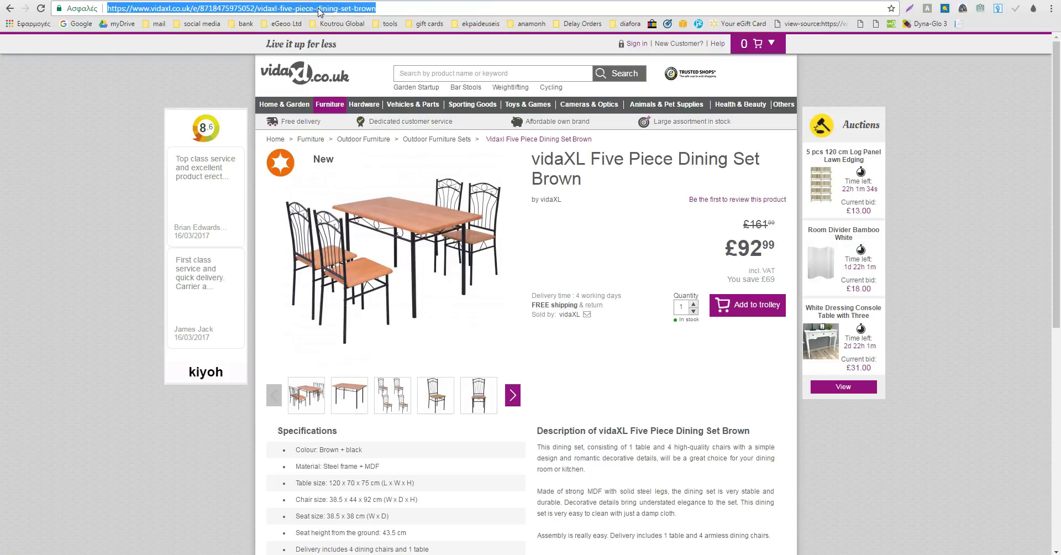
{"action": "right_click", "coordinate": [311, 12]}
{"action": "key", "text": "alt+Tab"}
Step: Paste the vidaXL link into Product Url and fetch its title, six images and 92.99 cost
{"action": "left_click", "coordinate": [320, 95]}
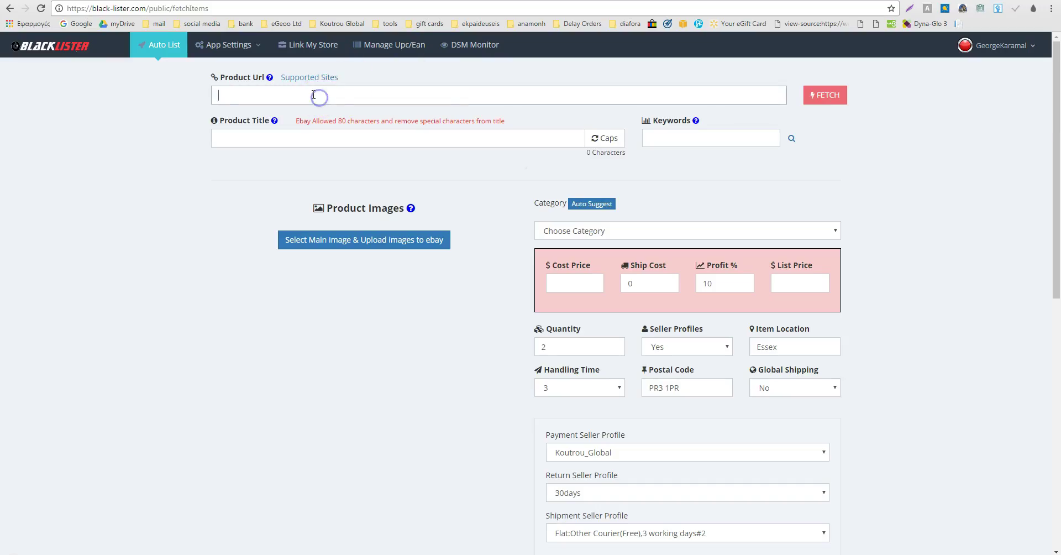
{"action": "key", "text": "ctrl+v"}
{"action": "left_click", "coordinate": [819, 95]}
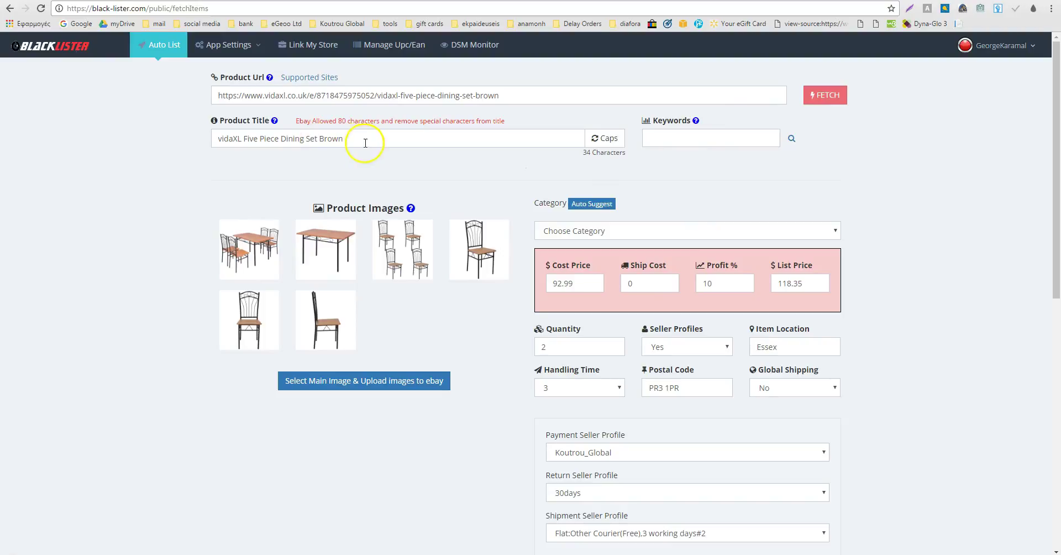
{"action": "left_click_drag", "start_coordinate": [242, 140], "coordinate": [185, 140]}
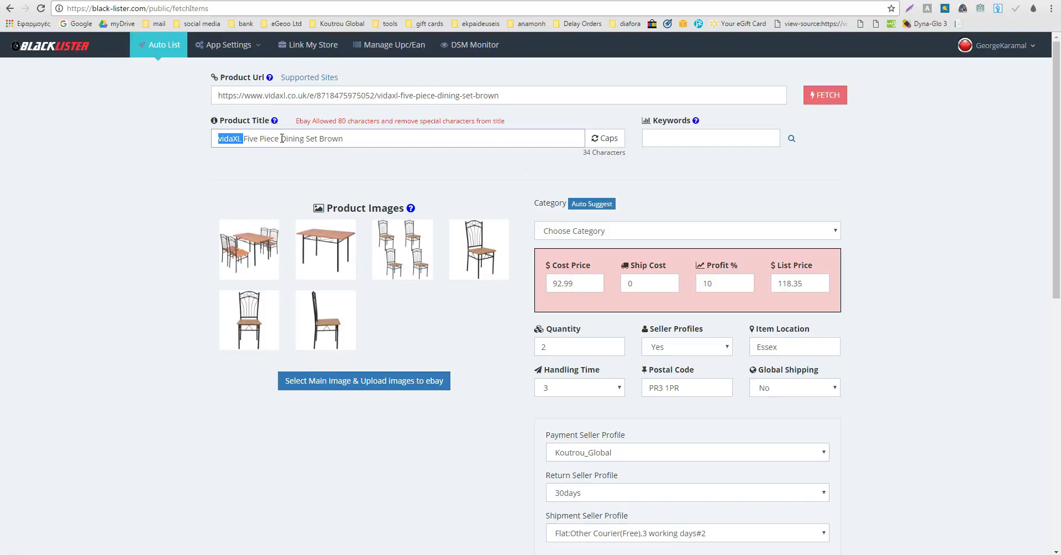
{"action": "left_click", "coordinate": [662, 136]}
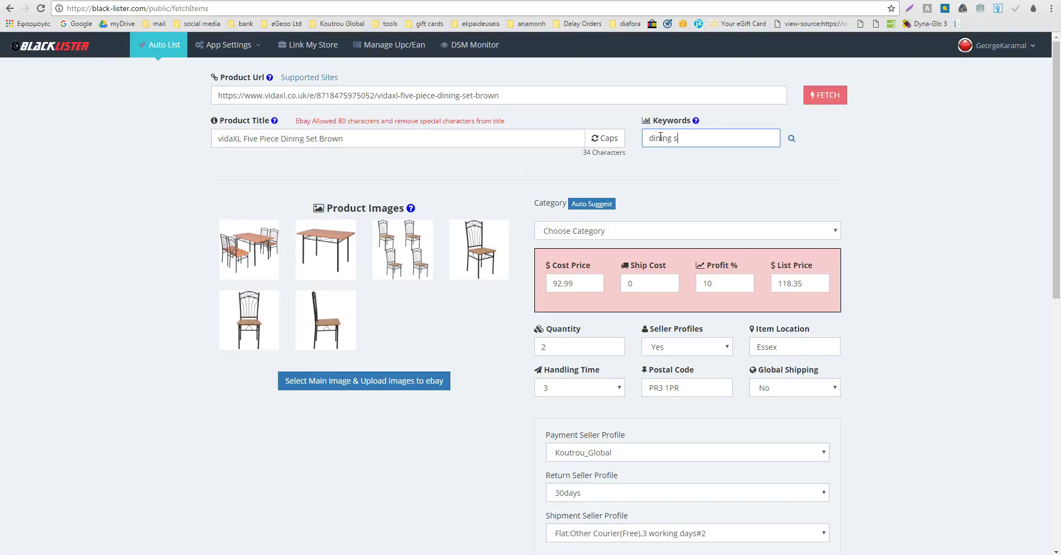
Step: Get keyword suggestions for 'dining set' and remove 'vidaXL Five Piece' from the title
{"action": "left_click", "coordinate": [791, 138]}
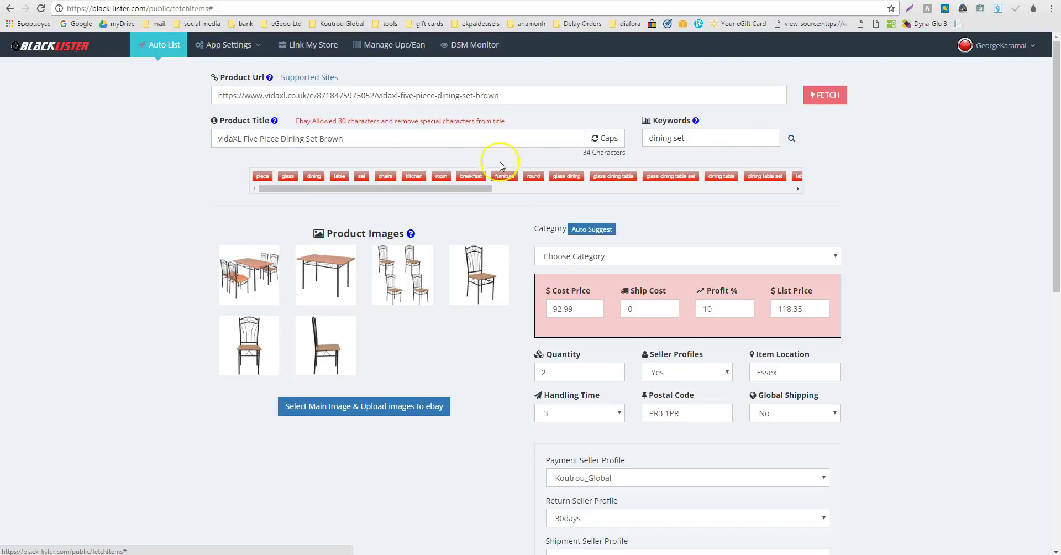
{"action": "mouse_move", "coordinate": [338, 189]}
{"action": "left_mouse_down"}
{"action": "mouse_move", "coordinate": [458, 187]}
{"action": "mouse_move", "coordinate": [336, 187]}
{"action": "left_mouse_up"}
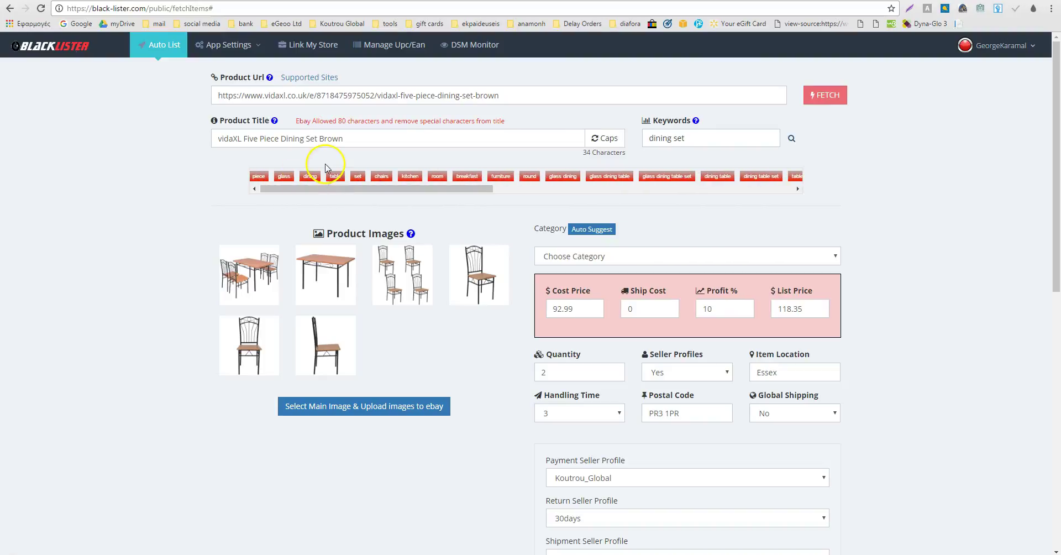
{"action": "left_click_drag", "start_coordinate": [282, 138], "coordinate": [216, 139]}
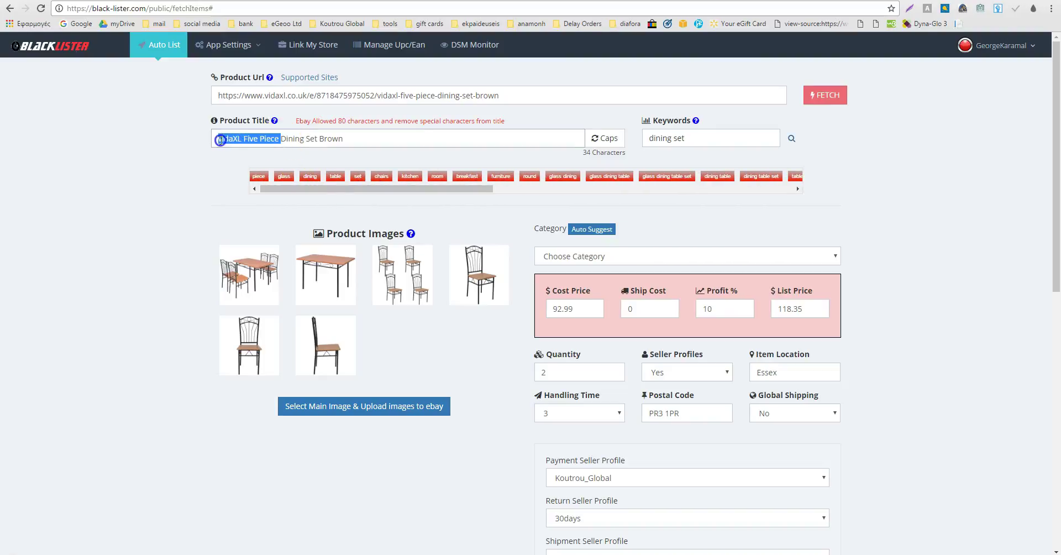
{"action": "key", "text": "BackSpace"}
Step: Insert 'Table Chairs' so the title reads 'Dining Set for 5 Table Chairs Home Furniture Brown'
{"action": "left_click", "coordinate": [254, 140]}
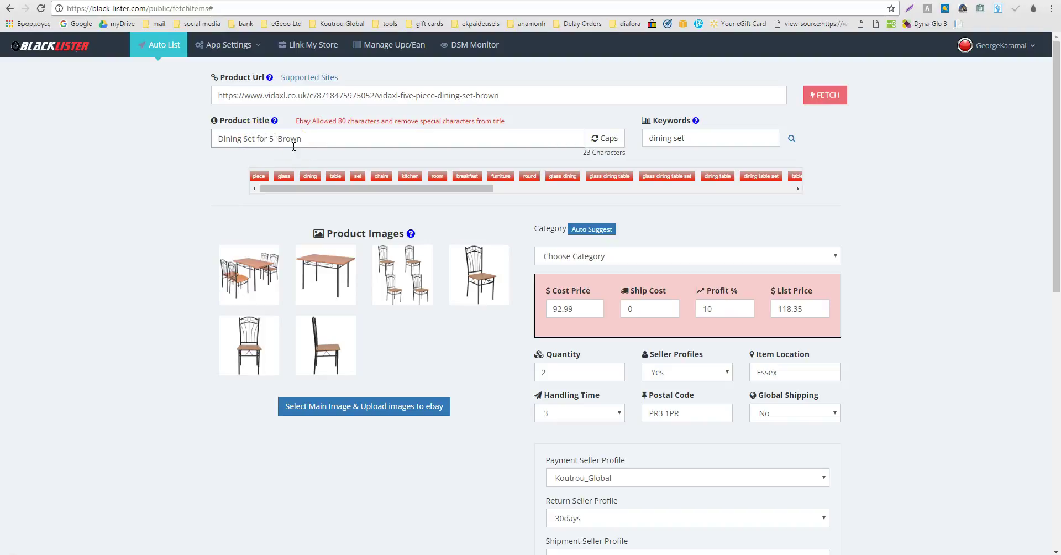
{"action": "left_click", "coordinate": [387, 188]}
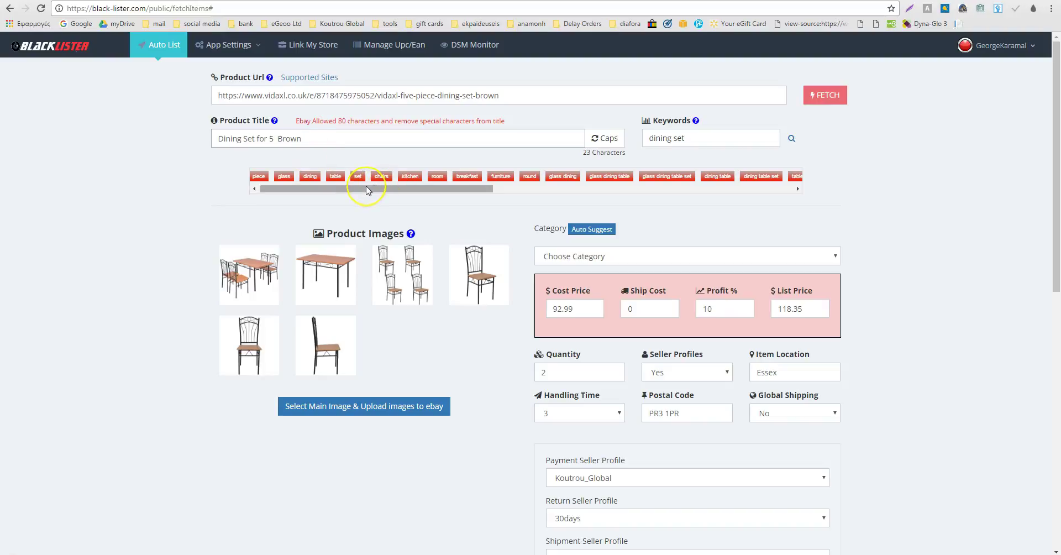
{"action": "key", "text": "Caps_Lock"}
{"action": "type", "text": "T"}
{"action": "key", "text": "Caps_Lock"}
{"action": "type", "text": "able"}
{"action": "key", "text": "Caps_Lock"}
{"action": "type", "text": "V"}
{"action": "key", "text": "BackSpace"}
{"action": "type", "text": "C"}
{"action": "key", "text": "Caps_Lock"}
{"action": "type", "text": "hairs"}
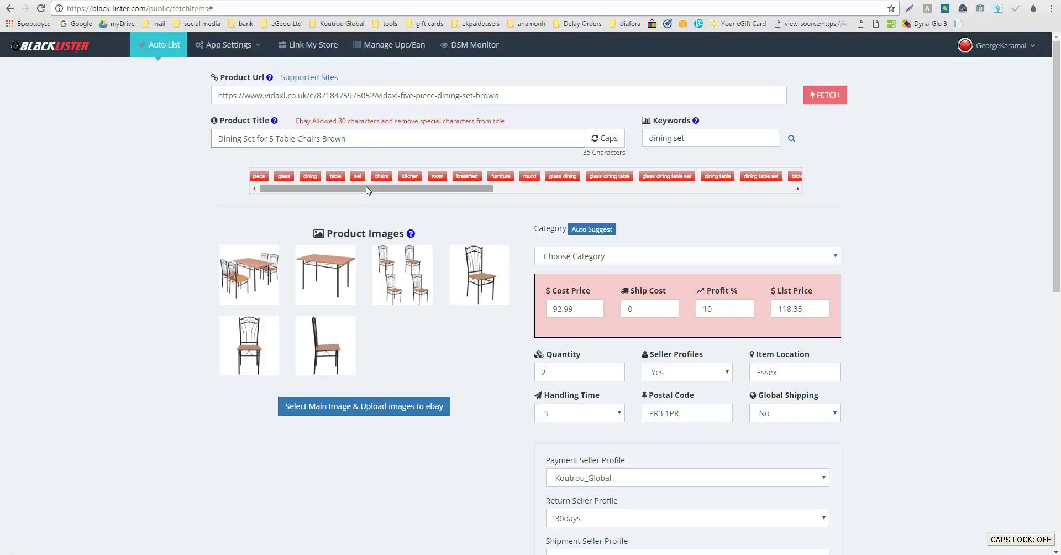
{"action": "key", "text": "Caps_Lock"}
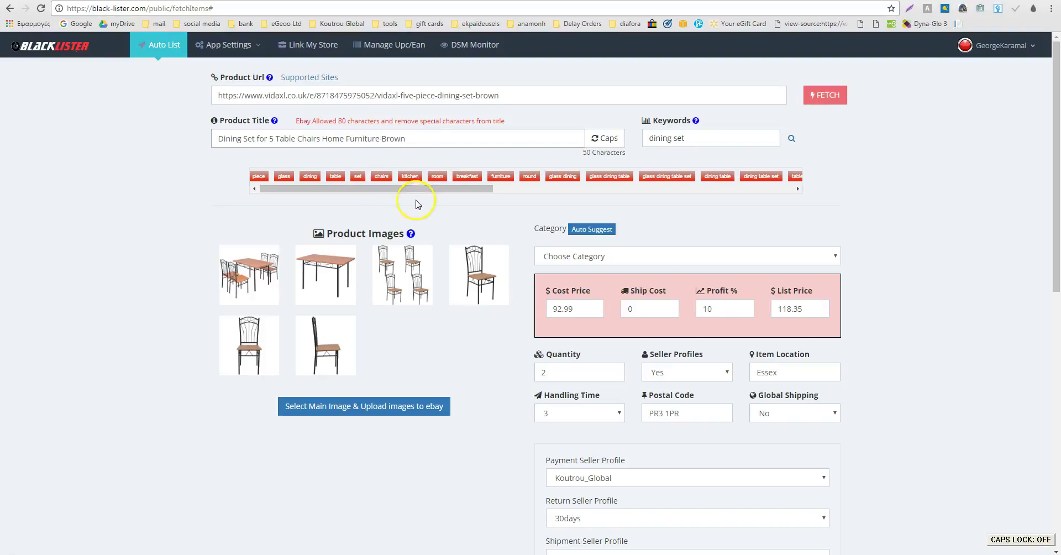
Step: Append the 'dining table' keyword to the title and delete the duplicate word Table
{"action": "left_click", "coordinate": [421, 140]}
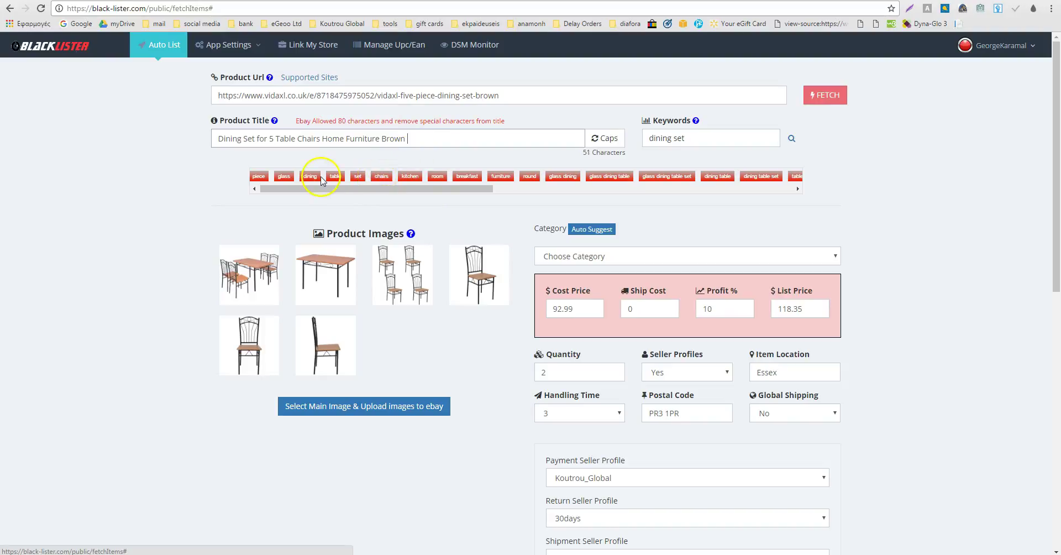
{"action": "left_click", "coordinate": [346, 189]}
{"action": "left_click_drag", "start_coordinate": [346, 188], "coordinate": [440, 189]}
{"action": "left_click", "coordinate": [489, 177]}
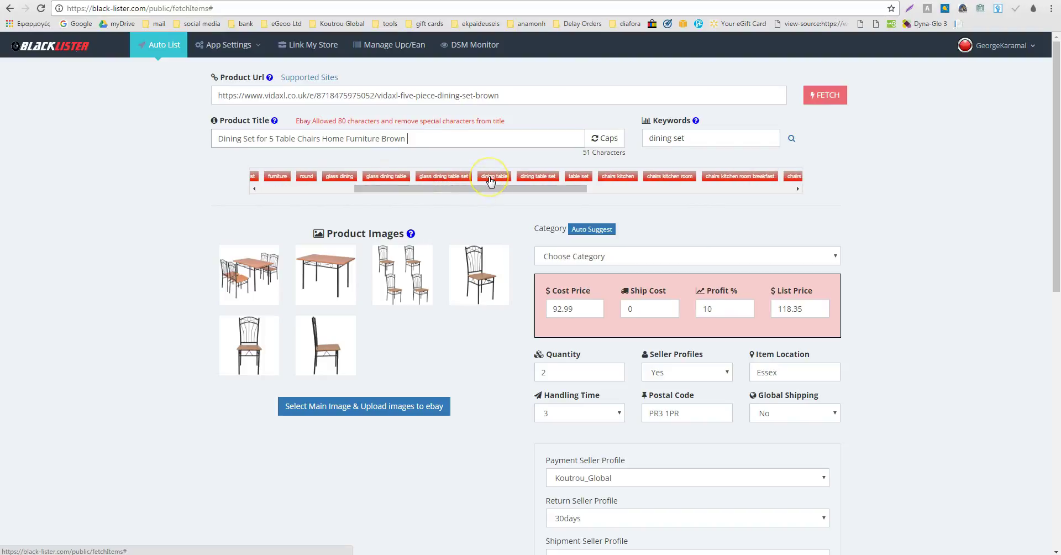
{"action": "double_click", "coordinate": [287, 138]}
{"action": "key", "text": "BackSpace"}
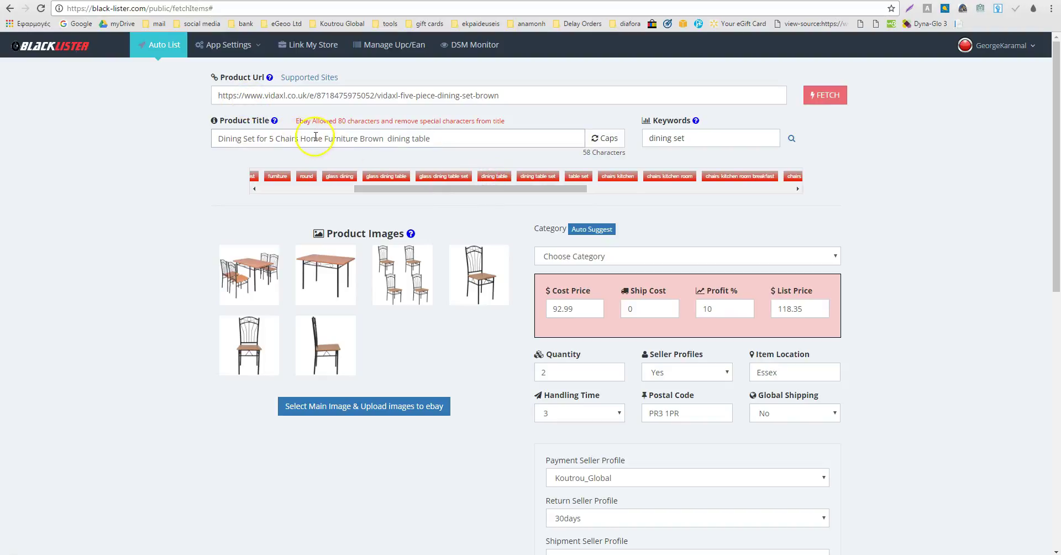
Step: Append the 'table set' keyword to the title and remove the duplicated word table
{"action": "left_click_drag", "start_coordinate": [567, 191], "coordinate": [577, 192]}
{"action": "left_click", "coordinate": [444, 138]}
{"action": "left_click", "coordinate": [555, 175]}
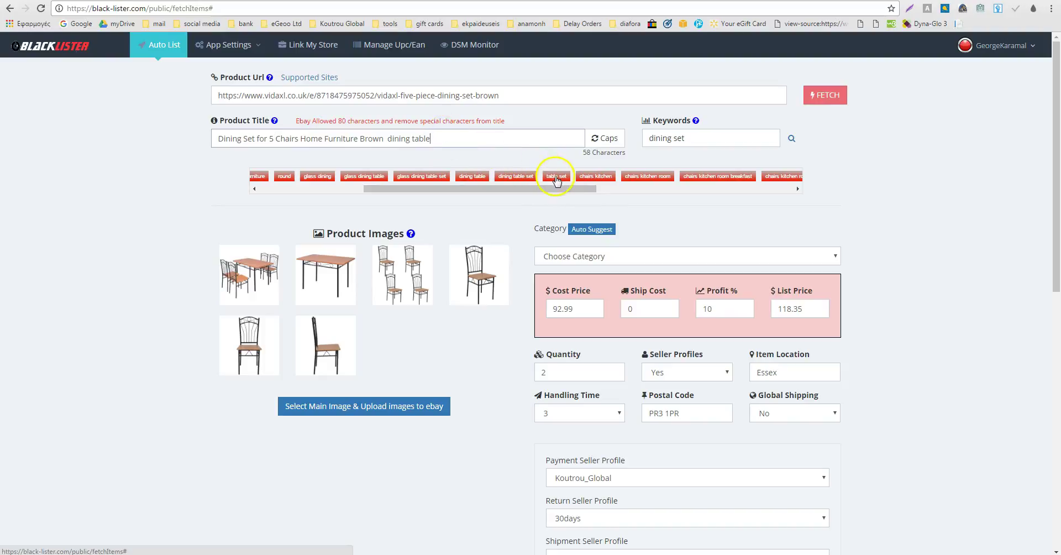
{"action": "double_click", "coordinate": [441, 139]}
{"action": "key", "text": "BackSpace"}
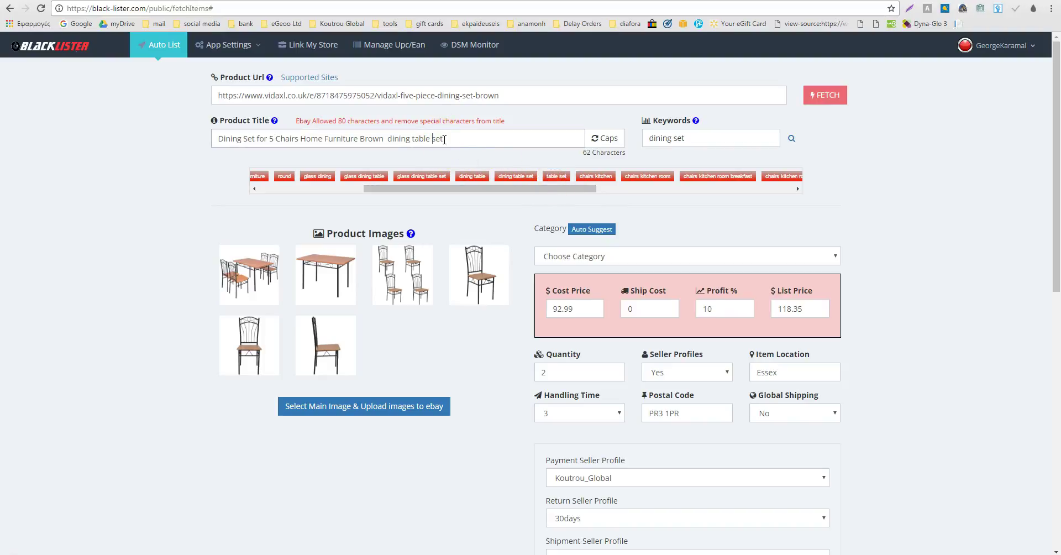
Step: Append 'chairs kitchen', drop the earlier Chairs, and end the title with 'room'
{"action": "left_click", "coordinate": [574, 189]}
{"action": "left_click_drag", "start_coordinate": [573, 189], "coordinate": [578, 189]}
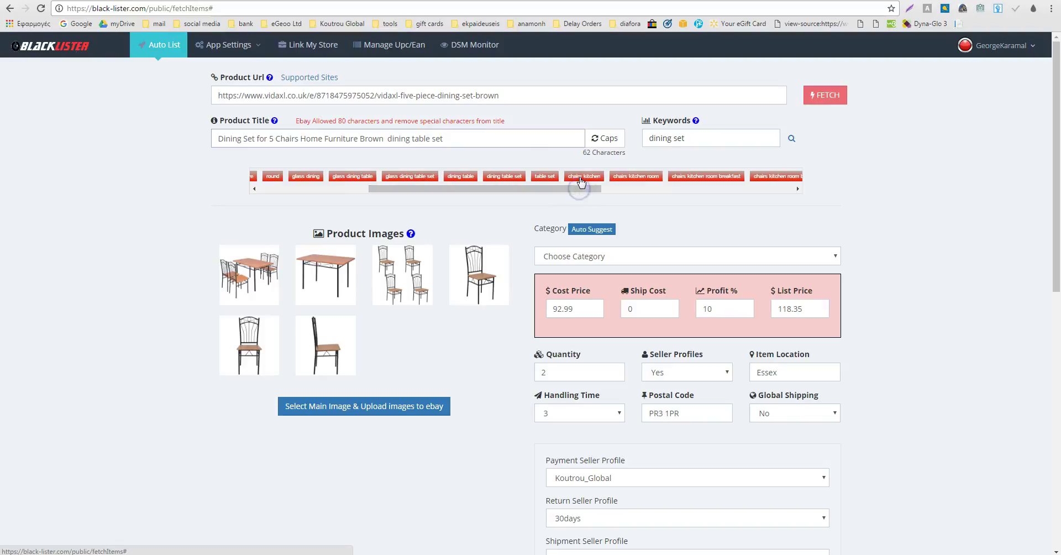
{"action": "left_click", "coordinate": [580, 175]}
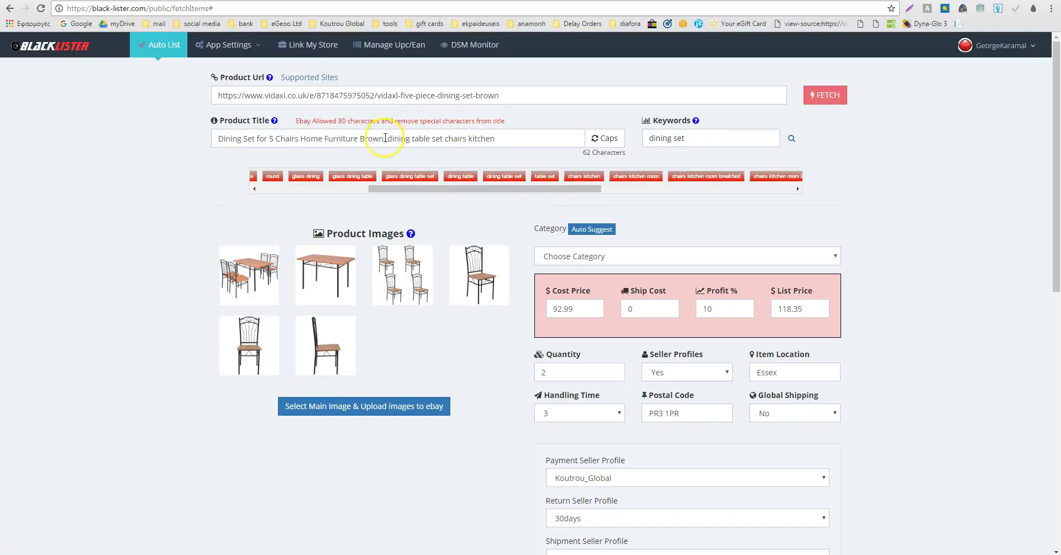
{"action": "double_click", "coordinate": [287, 138]}
{"action": "key", "text": "BackSpace"}
{"action": "left_click", "coordinate": [485, 138]}
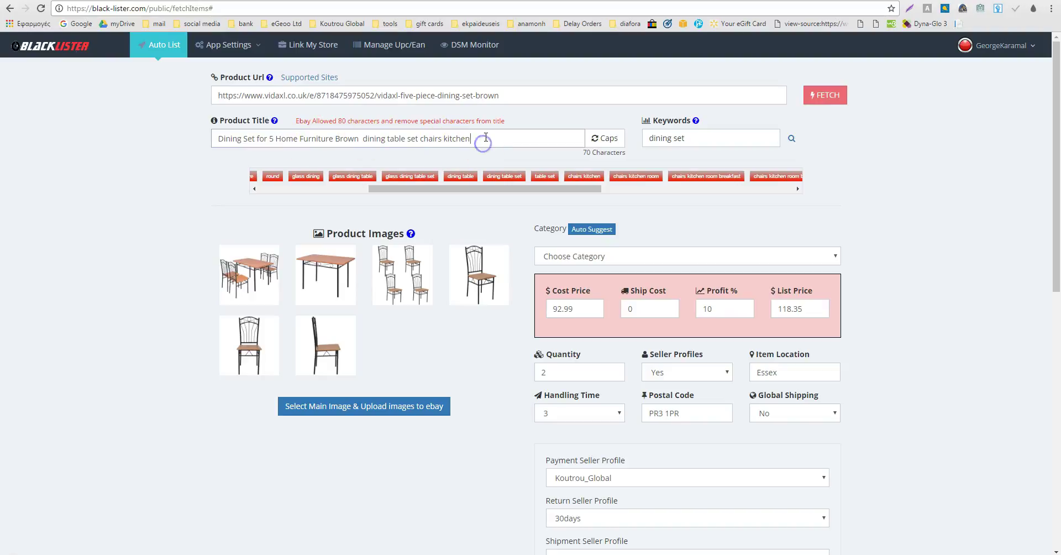
{"action": "left_click", "coordinate": [573, 189]}
{"action": "left_click_drag", "start_coordinate": [572, 189], "coordinate": [671, 188]}
{"action": "left_click", "coordinate": [494, 138]}
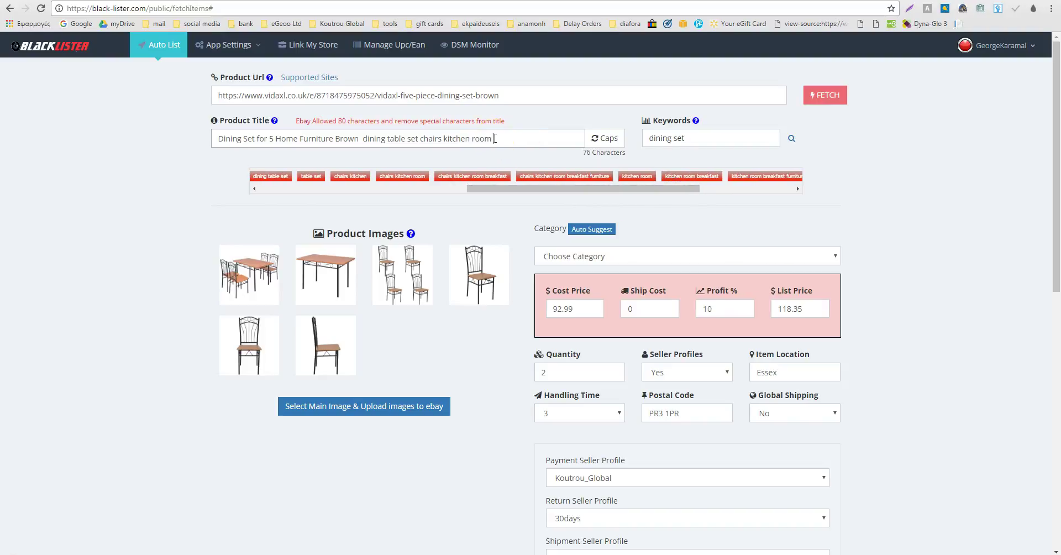
{"action": "left_click_drag", "start_coordinate": [658, 190], "coordinate": [725, 189]}
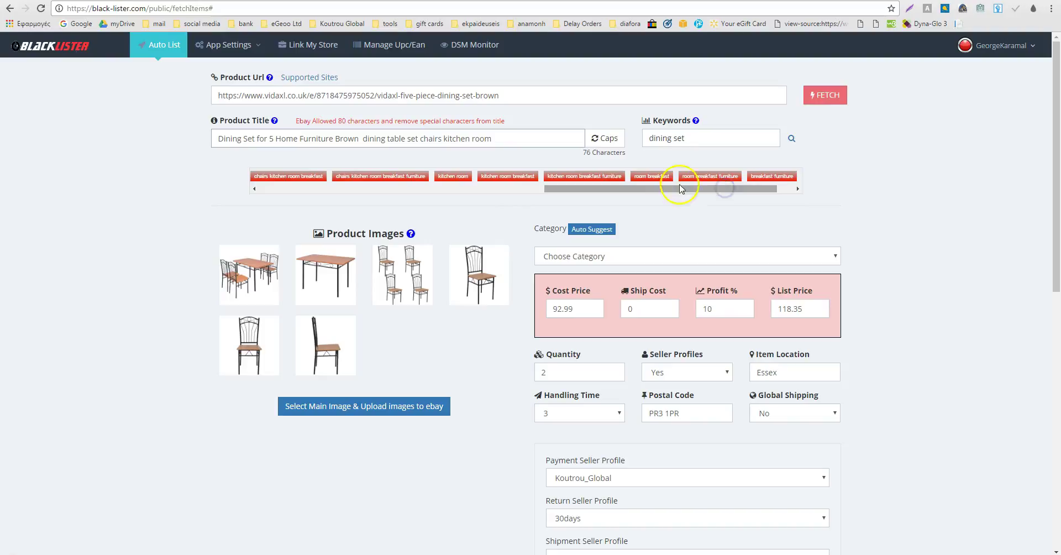
{"action": "left_click_drag", "start_coordinate": [715, 190], "coordinate": [517, 187]}
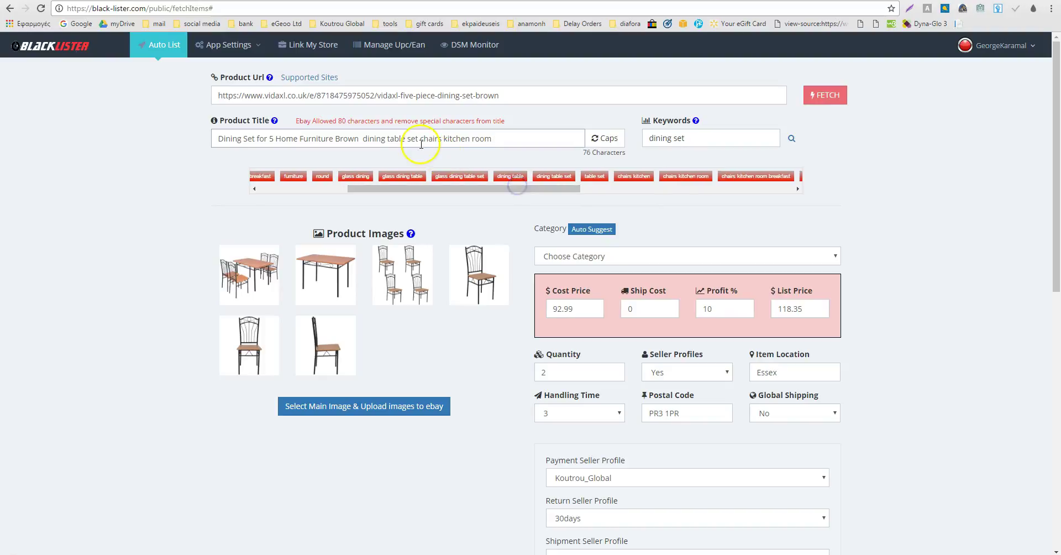
{"action": "left_click_drag", "start_coordinate": [431, 188], "coordinate": [339, 190]}
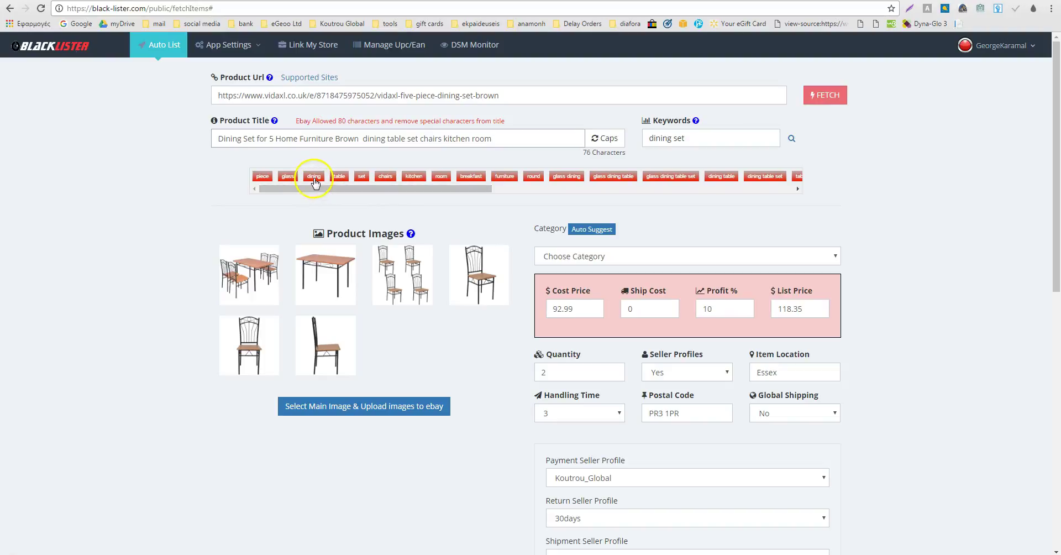
Step: Change the set size from 5 to 4, add '5pc' at the end, and capitalise every title word
{"action": "left_click", "coordinate": [466, 144]}
{"action": "left_click", "coordinate": [265, 138]}
{"action": "left_click", "coordinate": [292, 142]}
{"action": "left_click", "coordinate": [499, 137]}
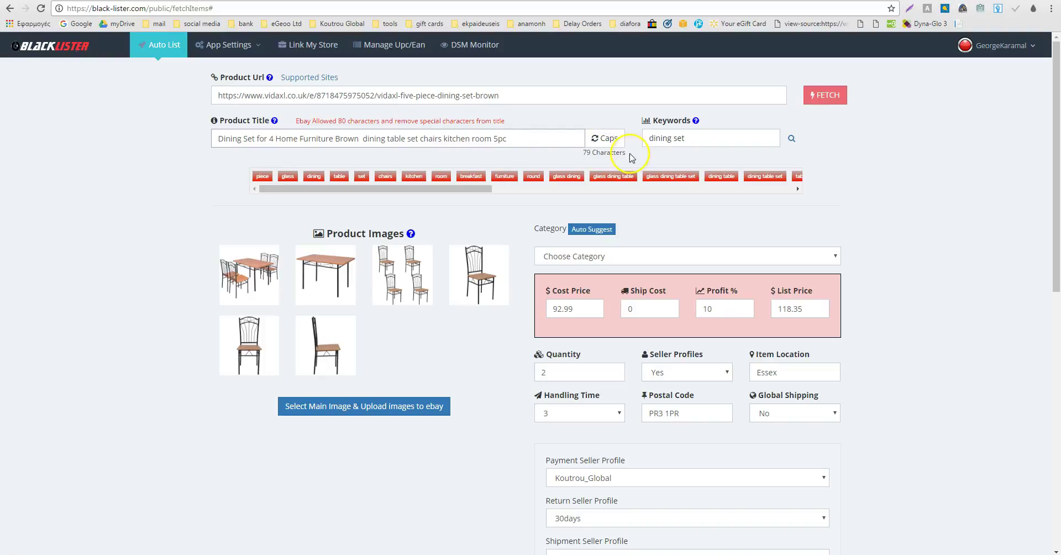
{"action": "left_click", "coordinate": [612, 145]}
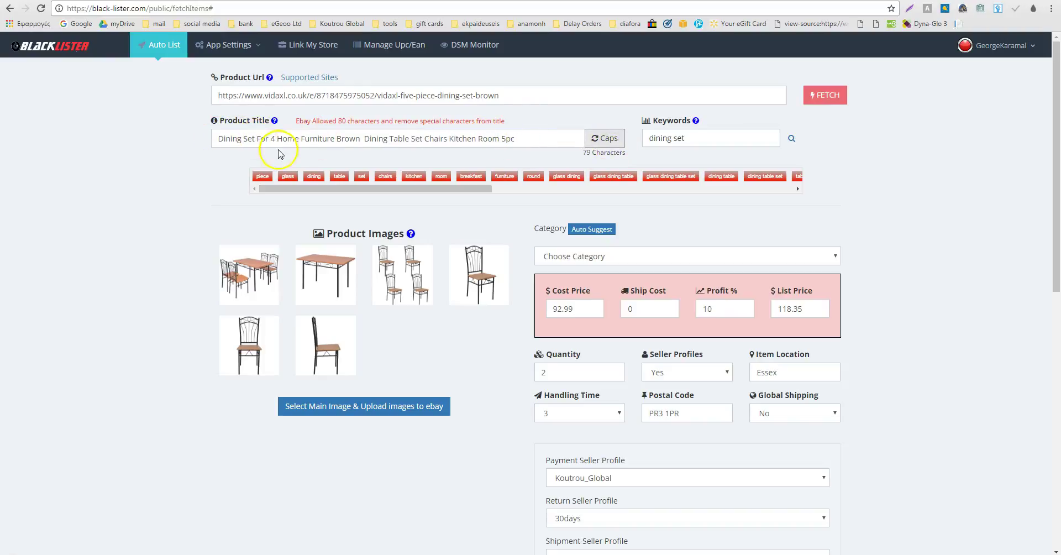
{"action": "left_click_drag", "start_coordinate": [699, 139], "coordinate": [634, 146]}
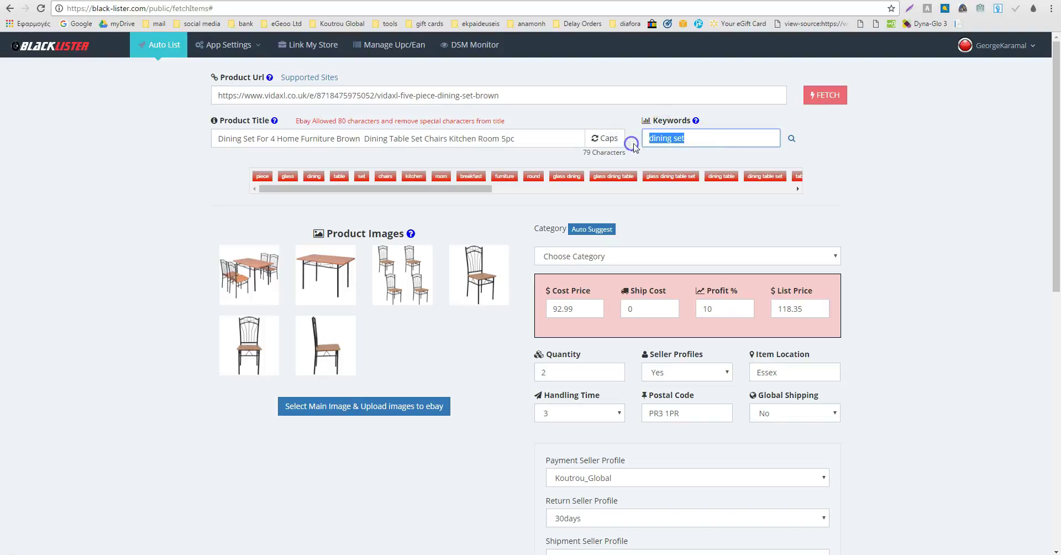
Step: Auto-suggest the category Home, Furniture & DIY > Dining Sets and open the first product photo
{"action": "left_click", "coordinate": [678, 141]}
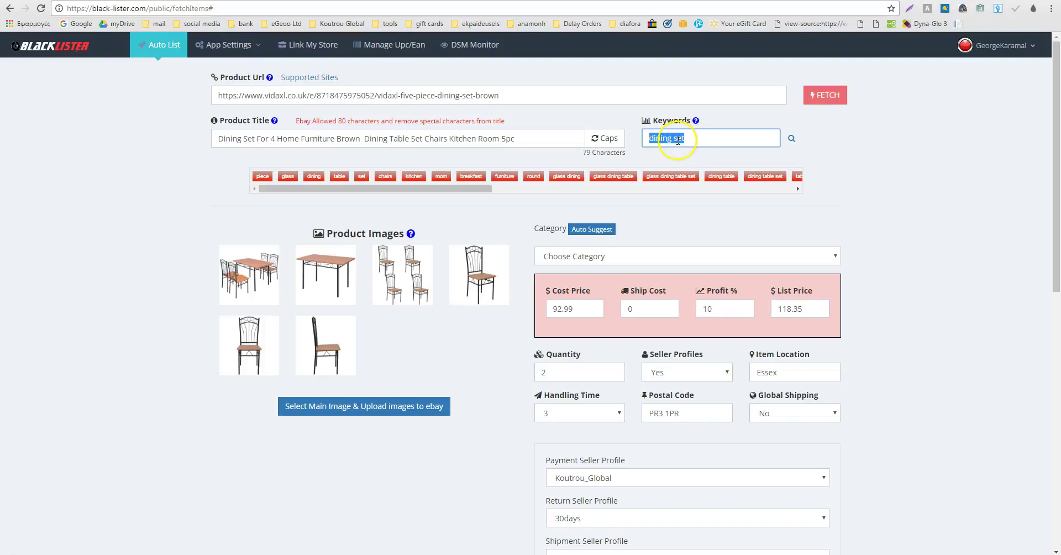
{"action": "left_click", "coordinate": [605, 230]}
{"action": "left_click", "coordinate": [605, 232]}
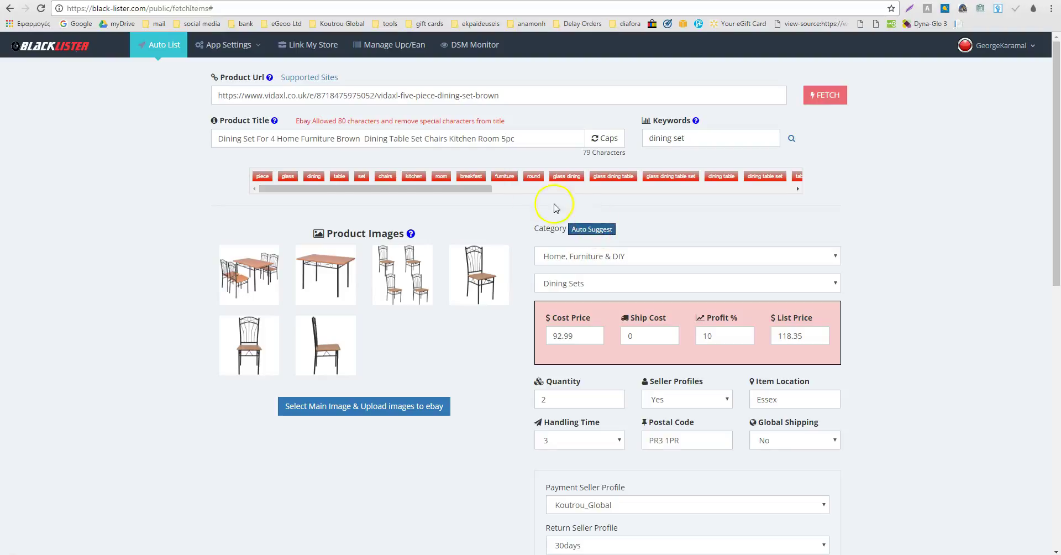
{"action": "left_click", "coordinate": [246, 277]}
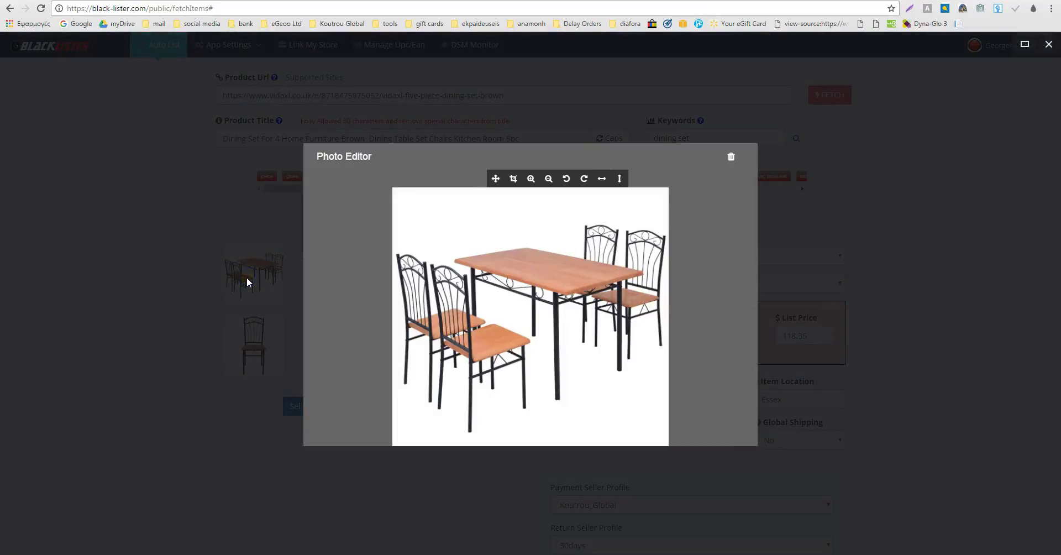
Step: Flip the table-and-chairs photo horizontally, crop it around the table set, and save it
{"action": "left_click", "coordinate": [603, 182]}
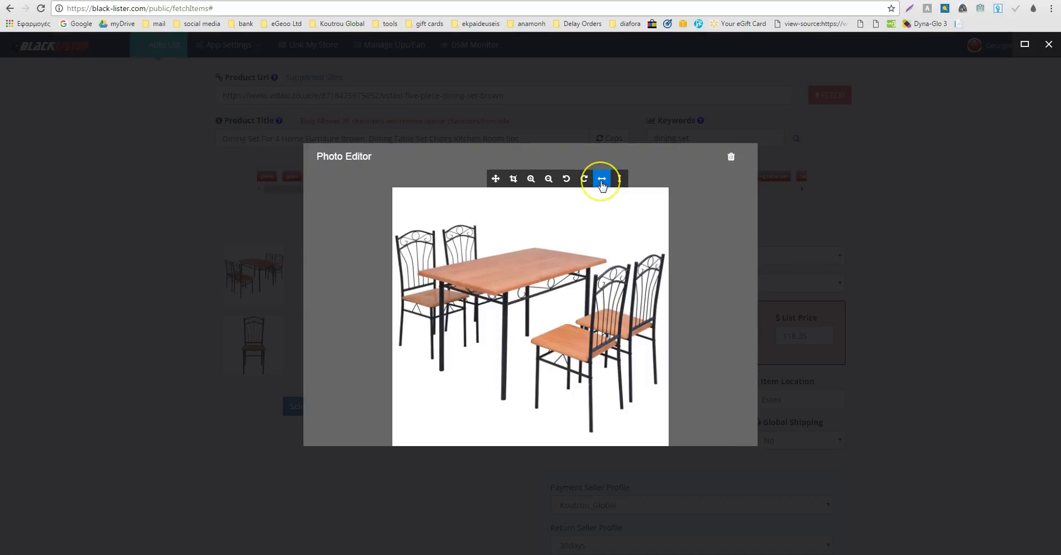
{"action": "left_click", "coordinate": [513, 179]}
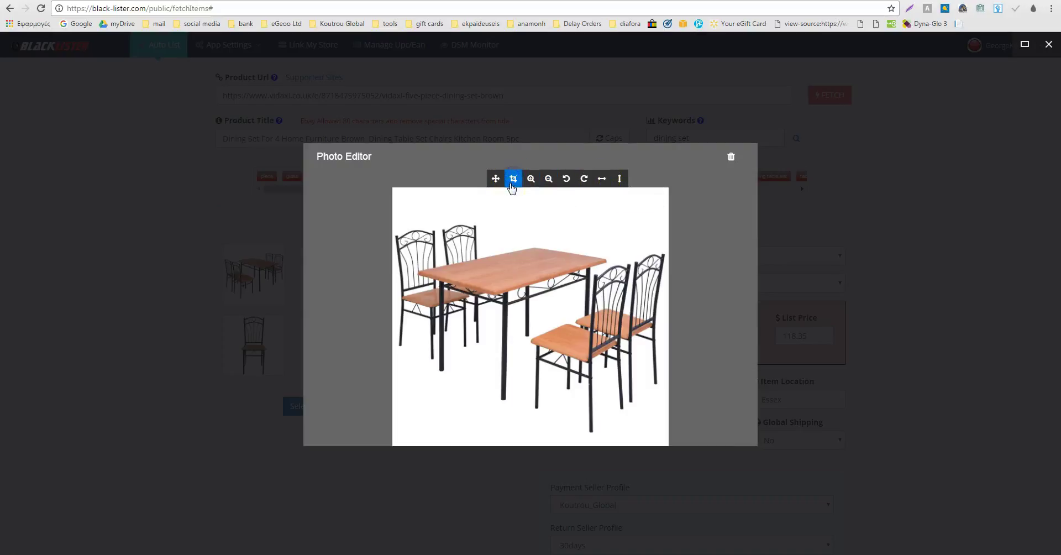
{"action": "left_click_drag", "start_coordinate": [394, 189], "coordinate": [669, 445]}
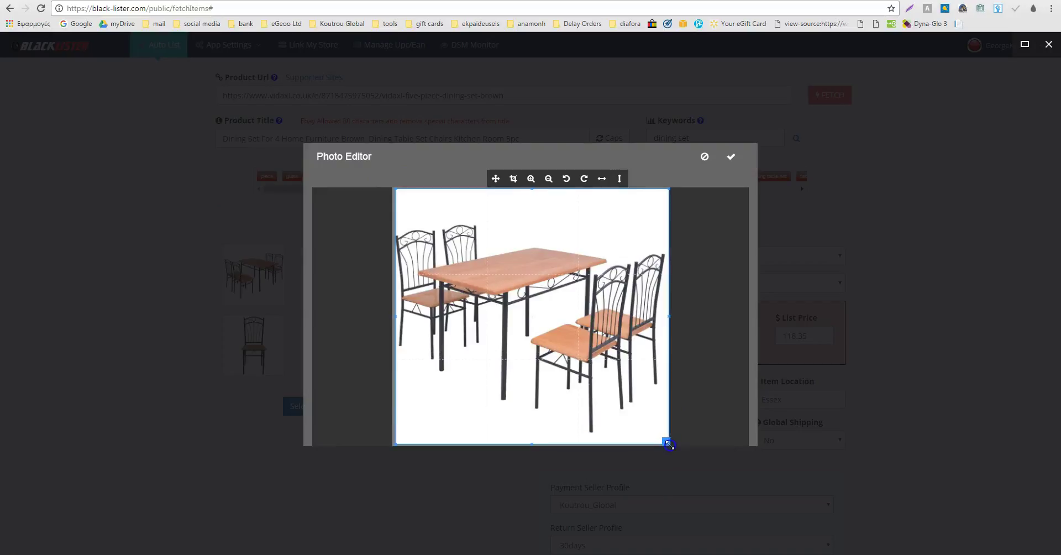
{"action": "left_click", "coordinate": [730, 156]}
{"action": "left_click", "coordinate": [731, 158]}
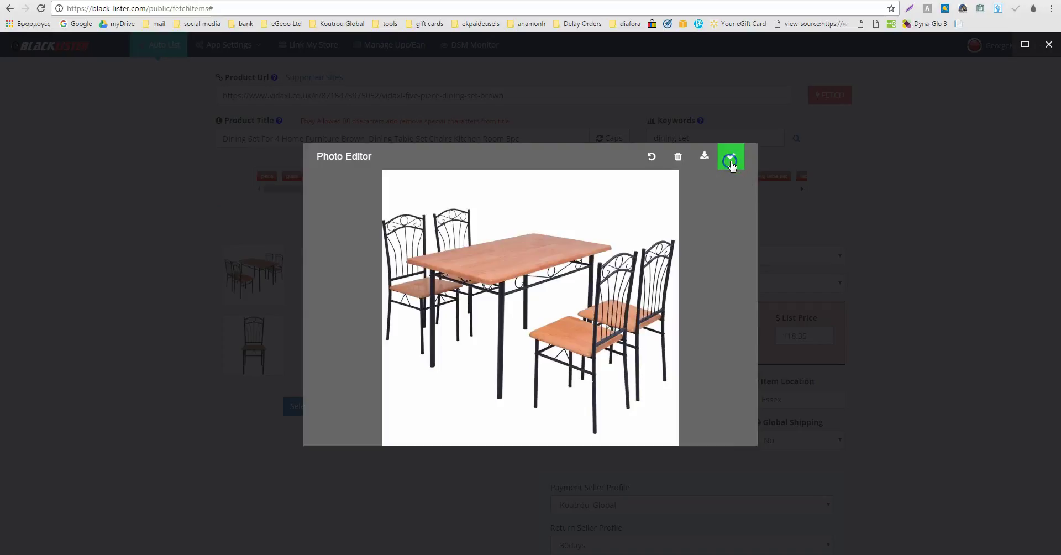
{"action": "left_click", "coordinate": [731, 159]}
Step: Set the full dining set photo as main image and upload the six product photos to eBay
{"action": "scroll", "coordinate": [464, 268], "scroll_direction": "down", "scroll_amount": 1}
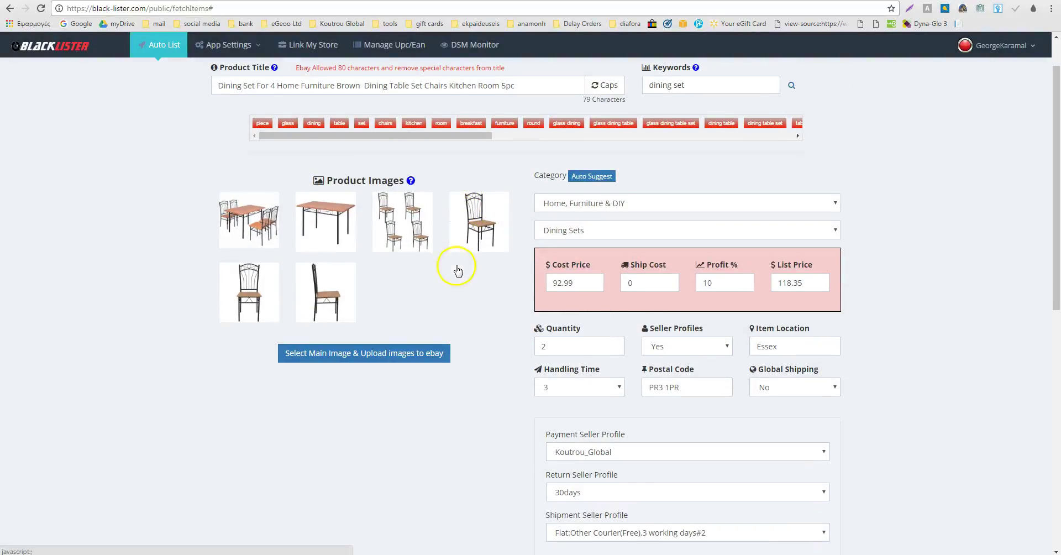
{"action": "left_click", "coordinate": [350, 354]}
{"action": "left_click", "coordinate": [611, 94]}
{"action": "left_click", "coordinate": [575, 136]}
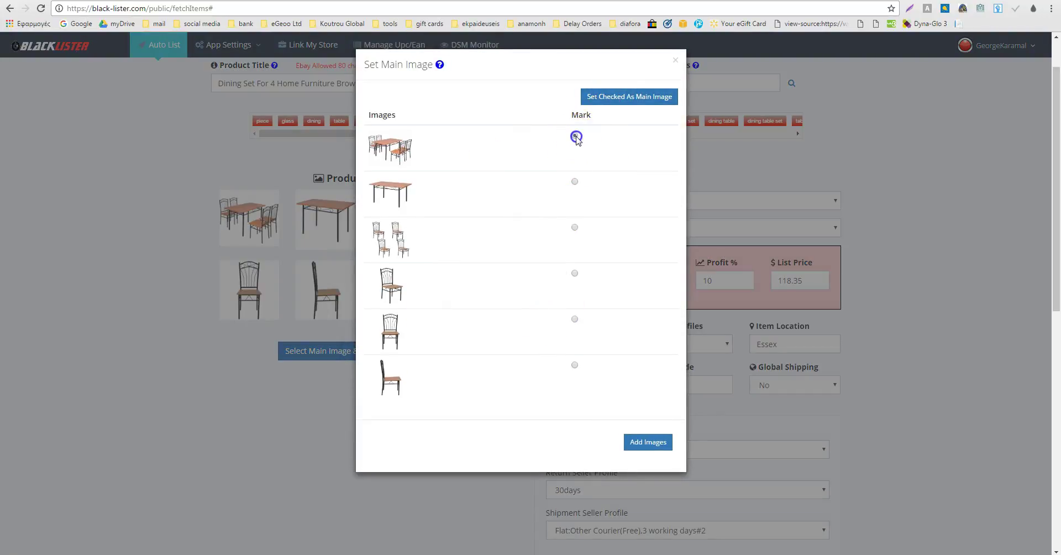
{"action": "left_click", "coordinate": [630, 97]}
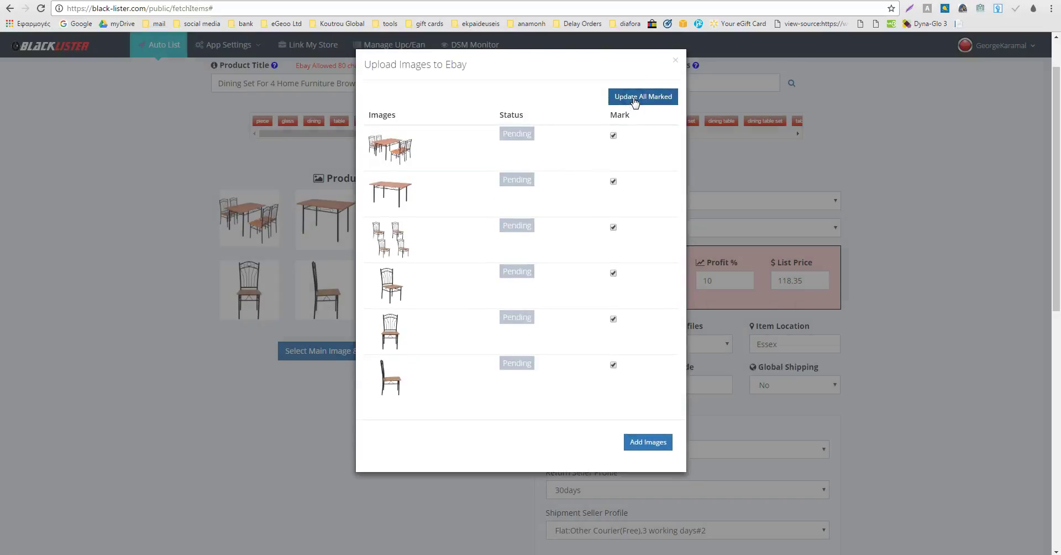
{"action": "left_click", "coordinate": [635, 102]}
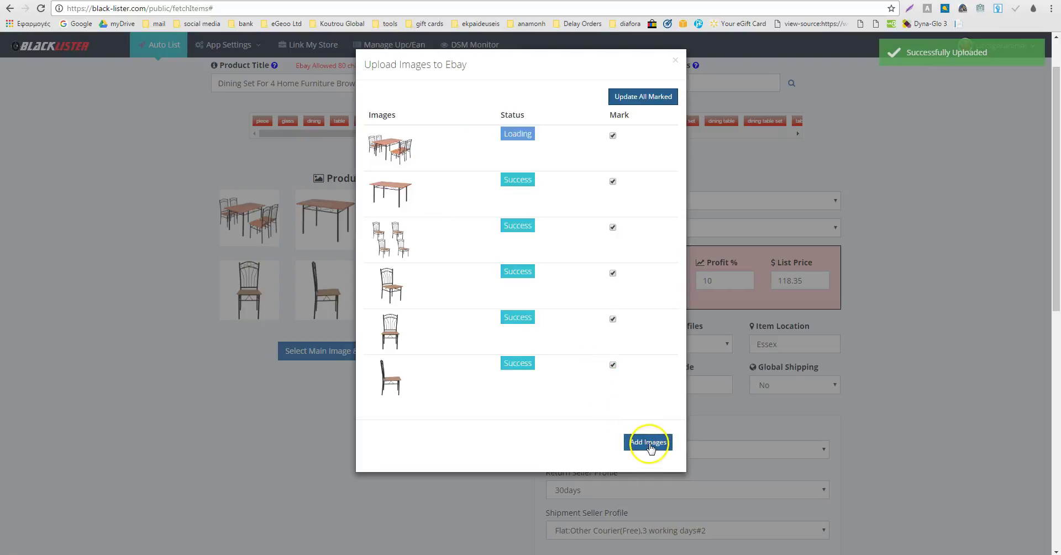
{"action": "left_click", "coordinate": [649, 441]}
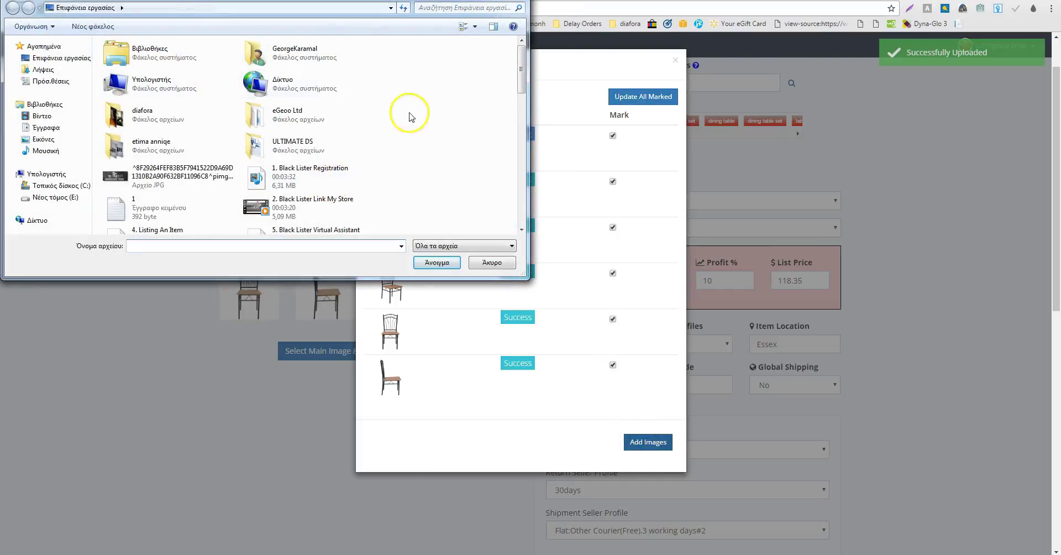
{"action": "key", "text": "Escape"}
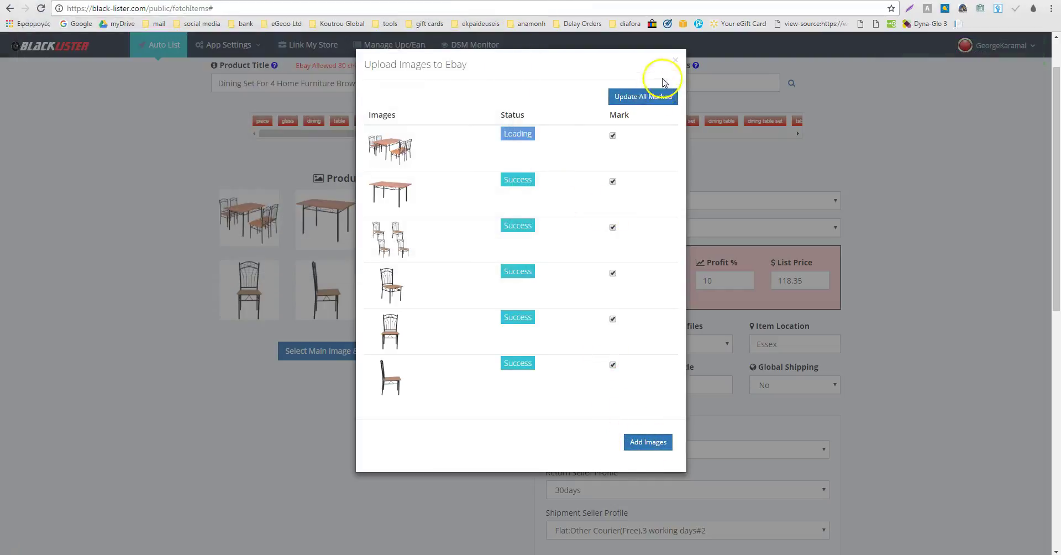
{"action": "left_click", "coordinate": [676, 60]}
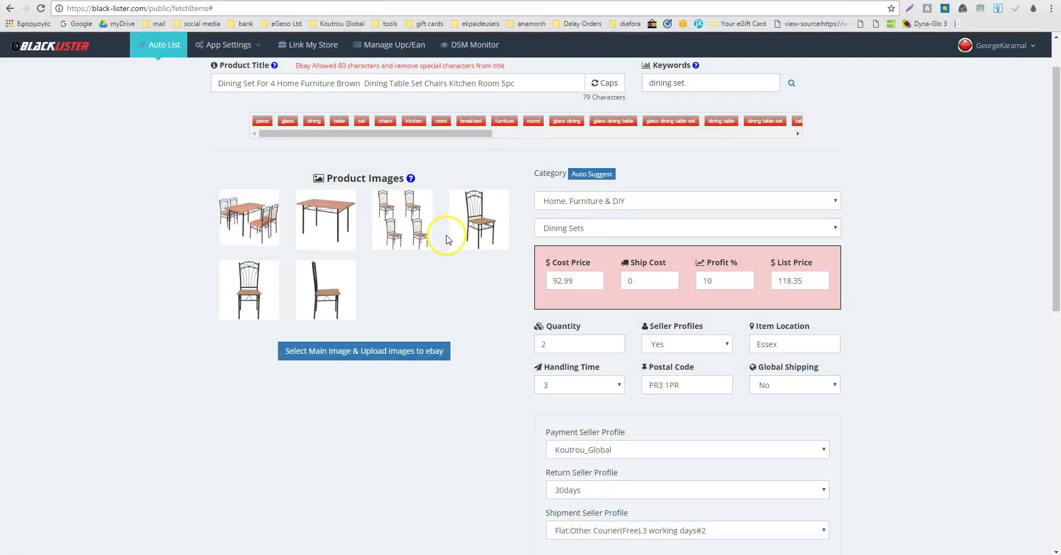
{"action": "scroll", "coordinate": [447, 239], "scroll_direction": "down", "scroll_amount": 1}
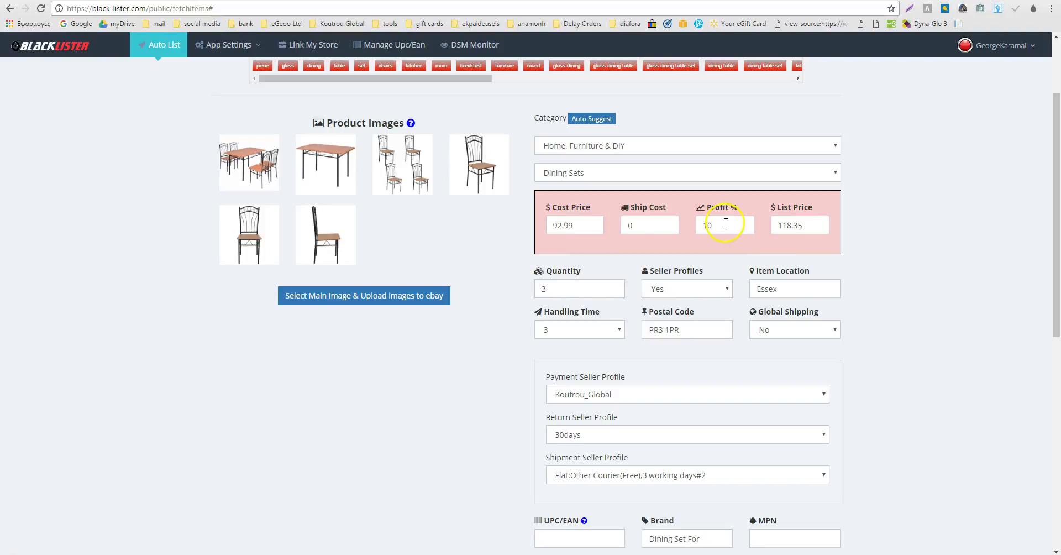
{"action": "scroll", "coordinate": [721, 223], "scroll_direction": "up", "scroll_amount": 1}
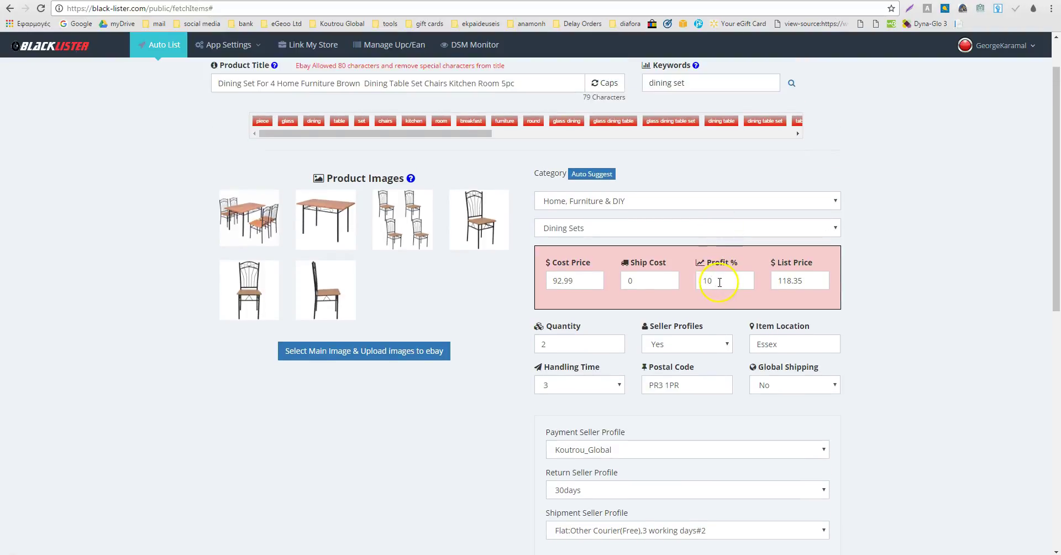
Step: Review the app settings, then change Ship Cost from 0 to 5, giving a 124.7 list price
{"action": "left_click", "coordinate": [229, 45]}
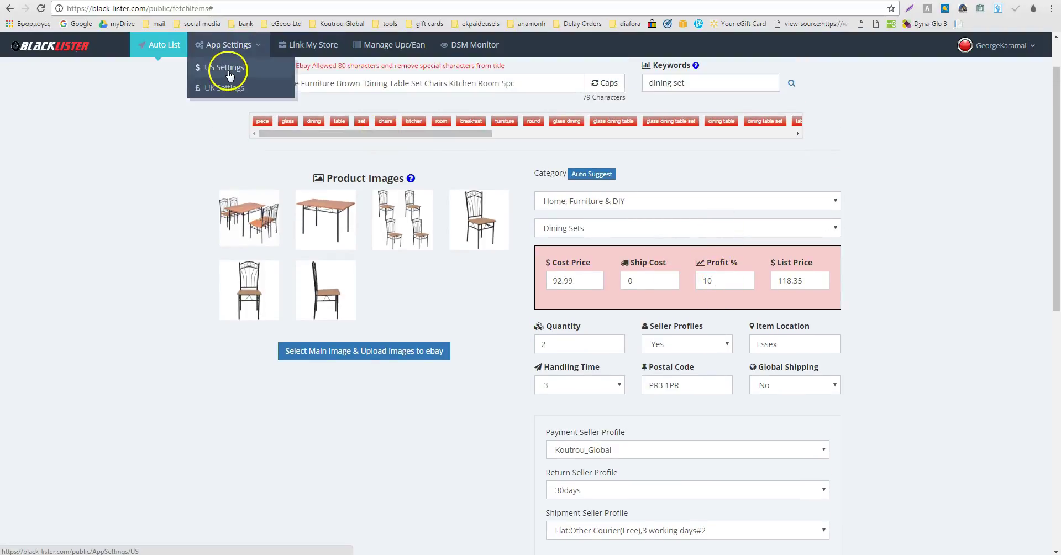
{"action": "left_click", "coordinate": [569, 280]}
{"action": "left_click_drag", "start_coordinate": [593, 281], "coordinate": [548, 280]}
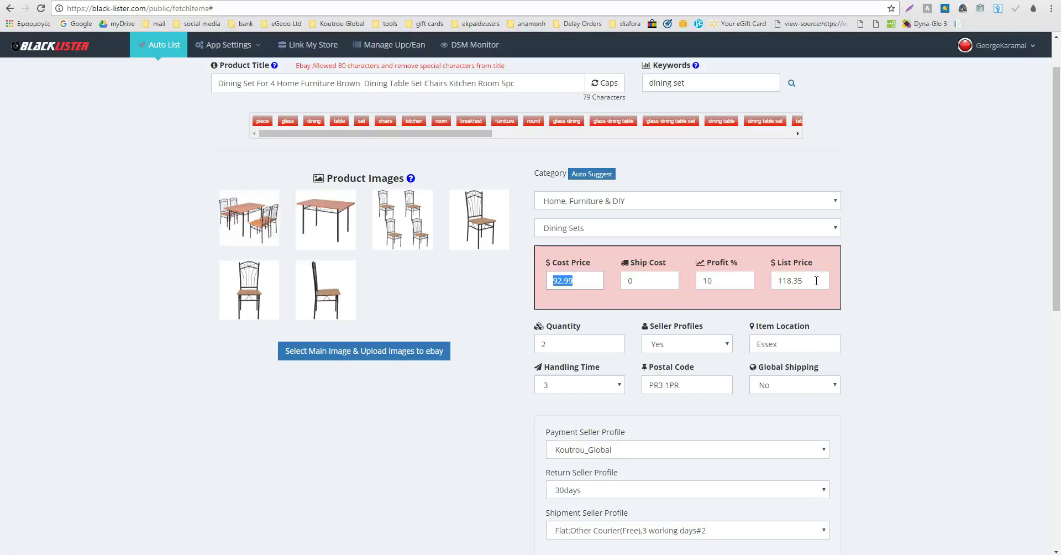
{"action": "left_click", "coordinate": [640, 283]}
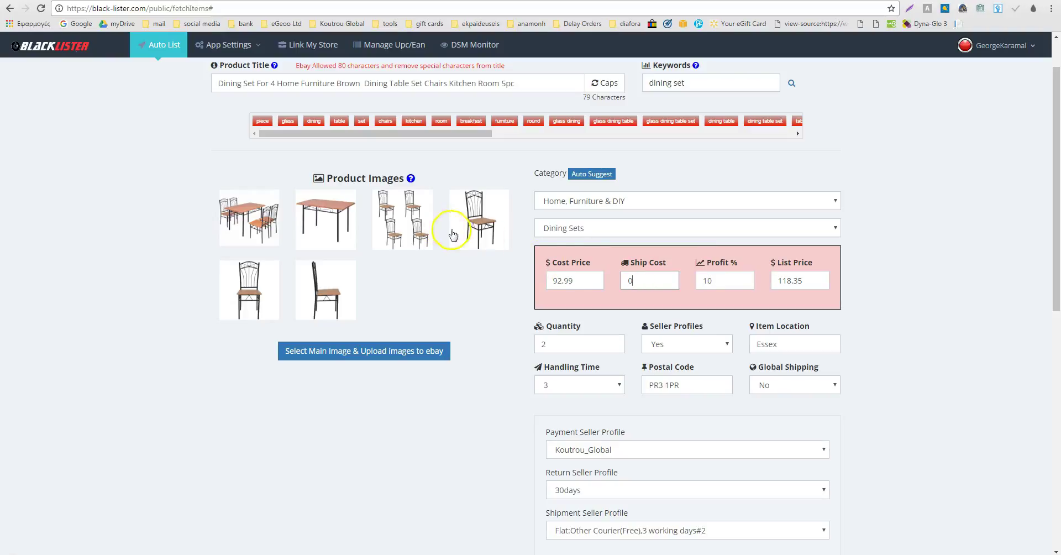
{"action": "double_click", "coordinate": [644, 284]}
{"action": "double_click", "coordinate": [785, 281]}
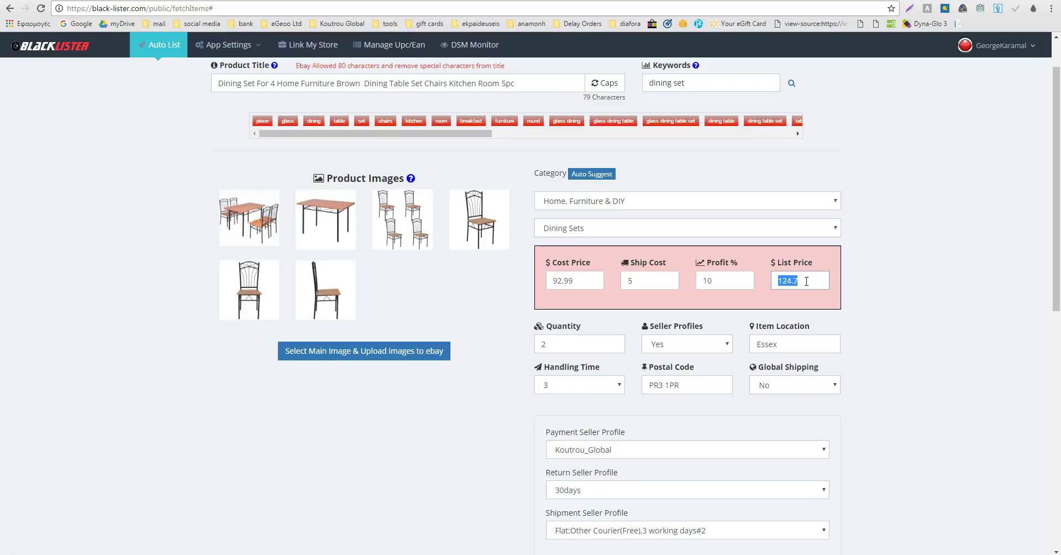
{"action": "left_click", "coordinate": [805, 281]}
{"action": "scroll", "coordinate": [808, 280], "scroll_direction": "down", "scroll_amount": 2}
{"action": "double_click", "coordinate": [541, 233]}
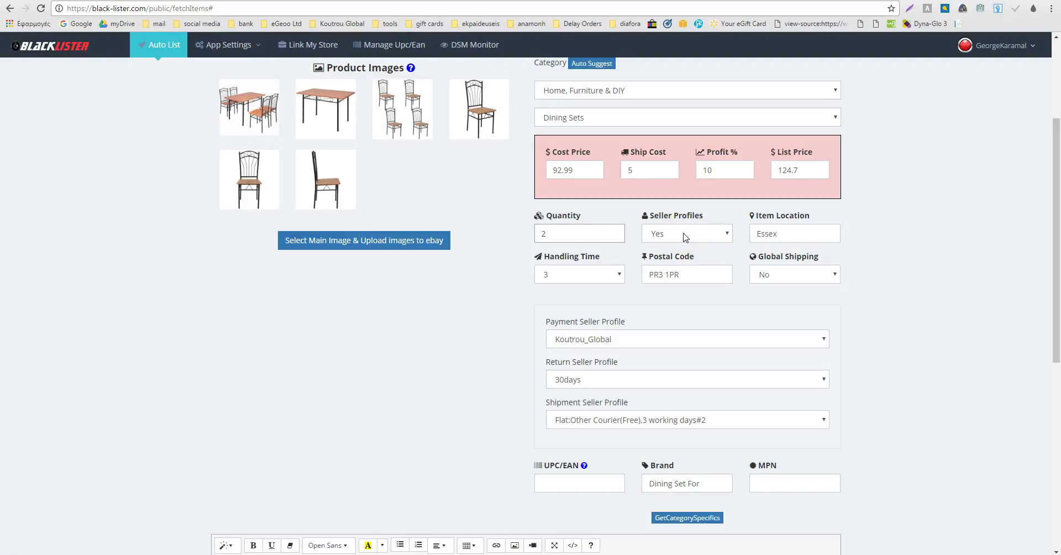
{"action": "left_click", "coordinate": [791, 276]}
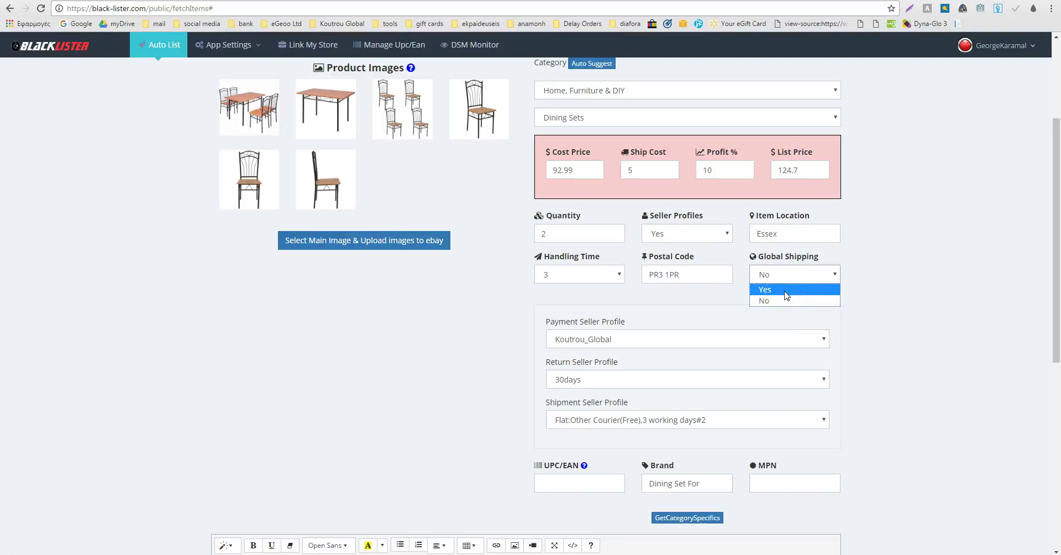
{"action": "left_click", "coordinate": [781, 300]}
{"action": "left_click", "coordinate": [891, 301]}
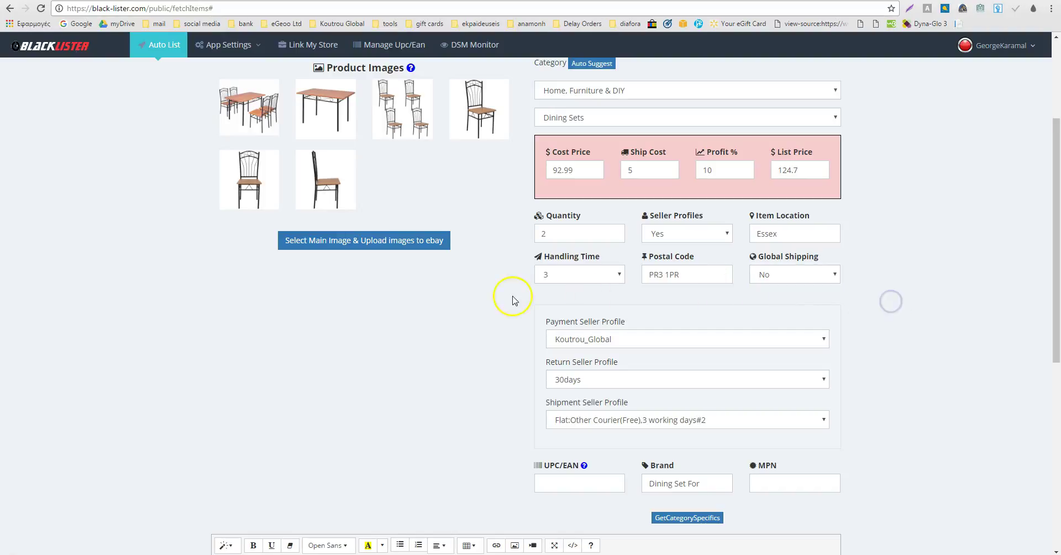
{"action": "scroll", "coordinate": [513, 300], "scroll_direction": "down", "scroll_amount": 2}
{"action": "scroll", "coordinate": [508, 218], "scroll_direction": "up", "scroll_amount": 2}
{"action": "left_click", "coordinate": [607, 275]}
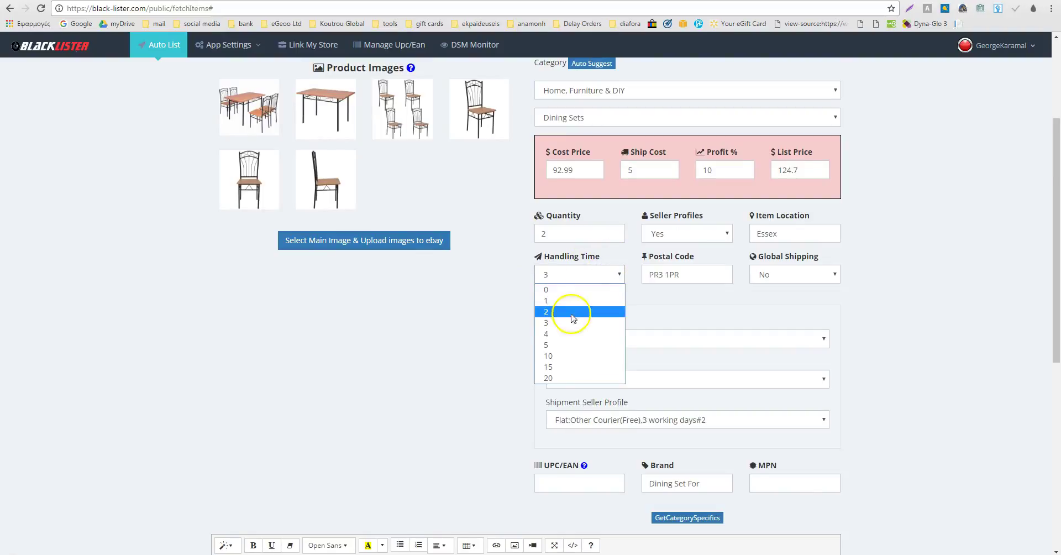
{"action": "left_click", "coordinate": [512, 303]}
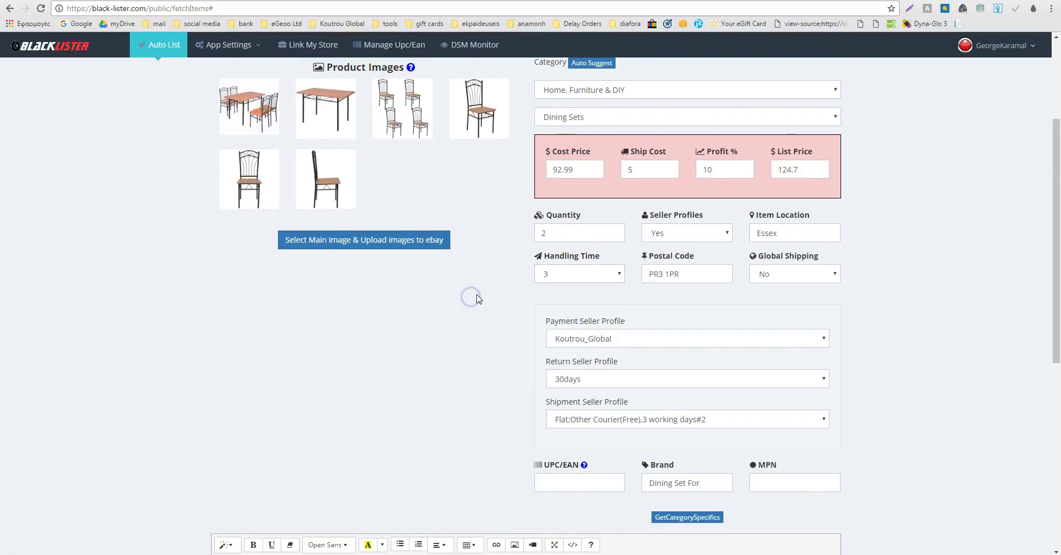
{"action": "scroll", "coordinate": [480, 296], "scroll_direction": "down", "scroll_amount": 2}
{"action": "scroll", "coordinate": [480, 295], "scroll_direction": "down", "scroll_amount": 1}
{"action": "left_click", "coordinate": [547, 319]}
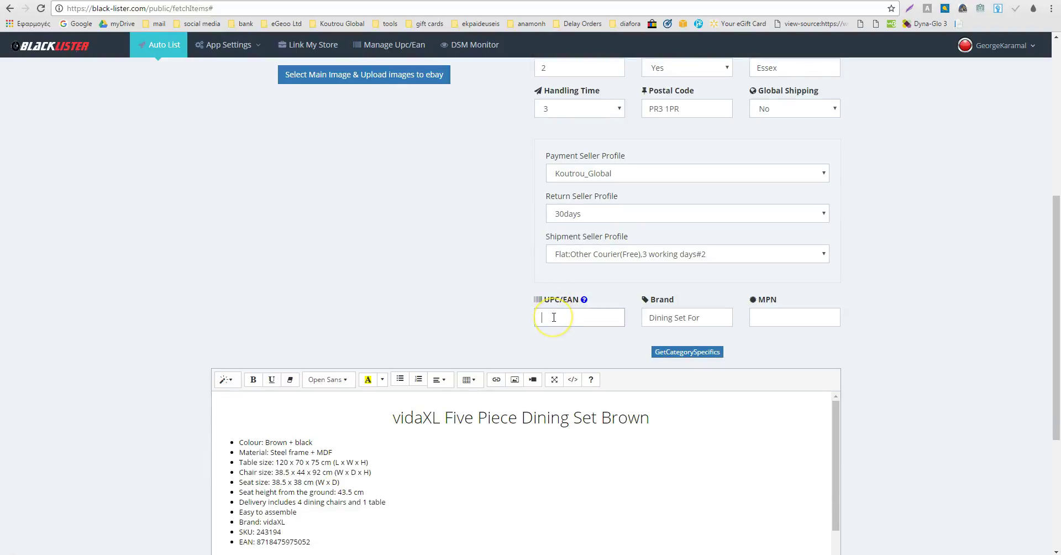
{"action": "type", "text": "1"}
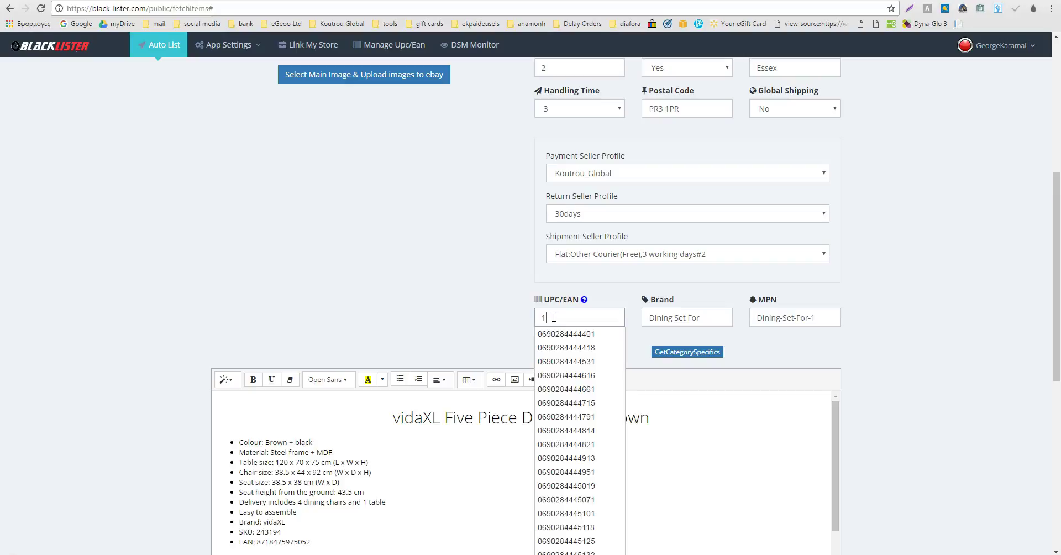
{"action": "left_click", "coordinate": [554, 331]}
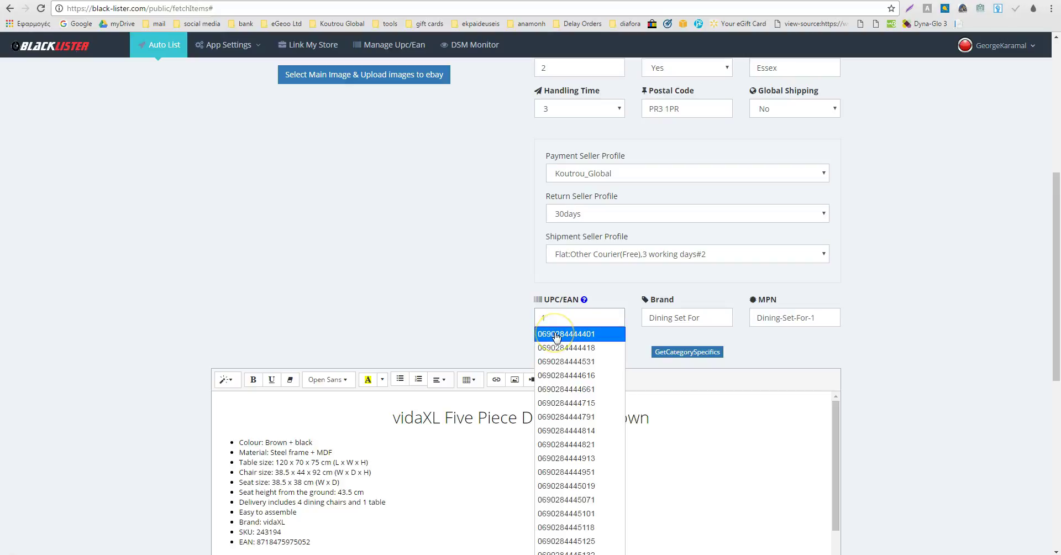
{"action": "left_click", "coordinate": [561, 366]}
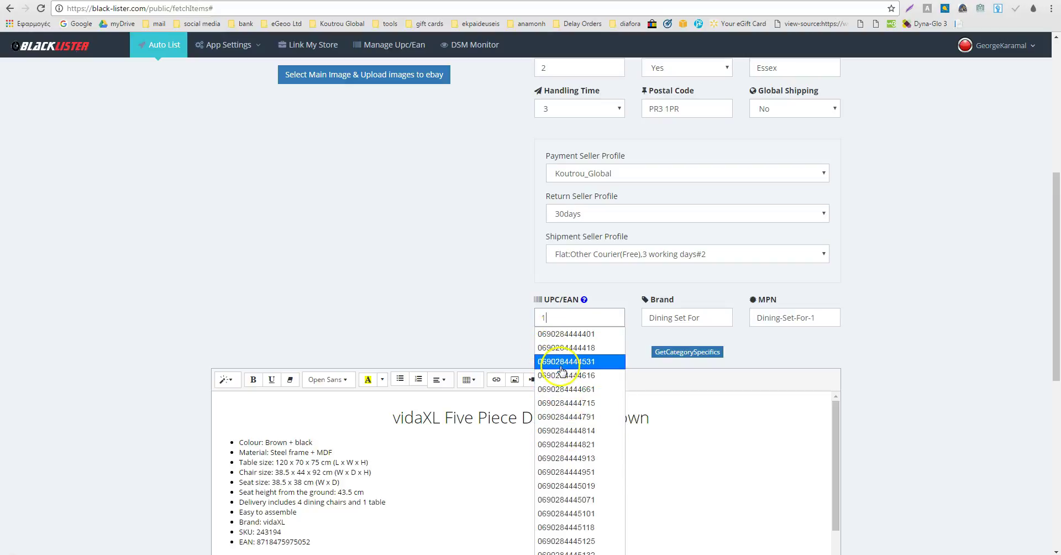
{"action": "left_click", "coordinate": [564, 334]}
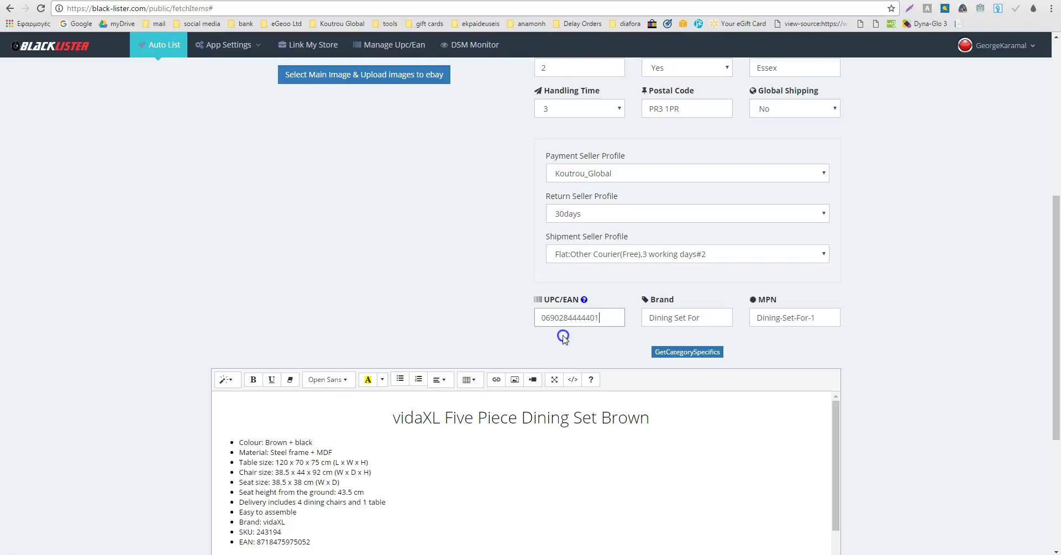
{"action": "left_click", "coordinate": [575, 317]}
{"action": "left_click", "coordinate": [708, 318]}
{"action": "scroll", "coordinate": [479, 317], "scroll_direction": "up", "scroll_amount": 6}
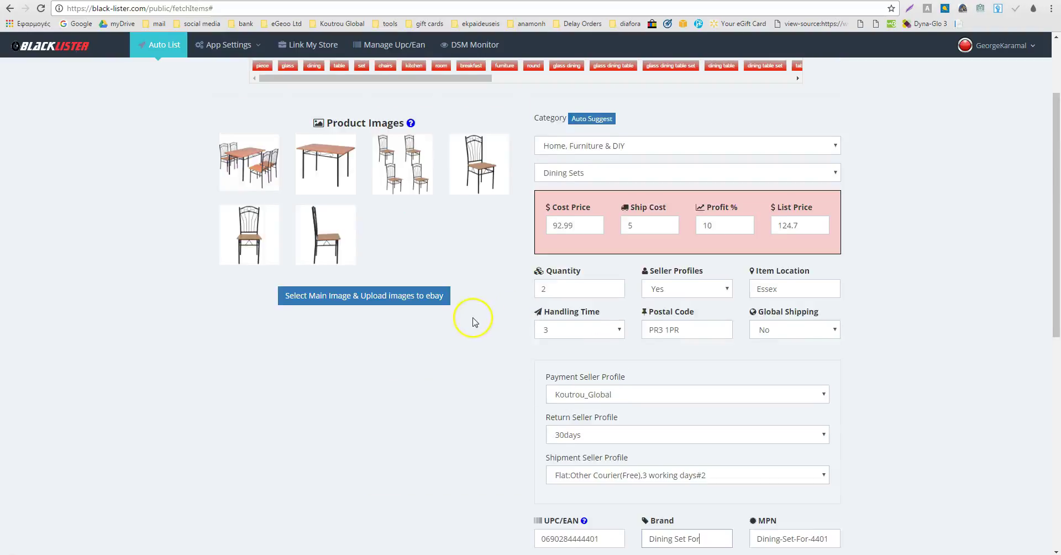
Step: Set the Brand to 'Dining Set For 4', taken from the title's opening words
{"action": "left_click", "coordinate": [219, 139]}
{"action": "left_click_drag", "start_coordinate": [219, 139], "coordinate": [255, 139]}
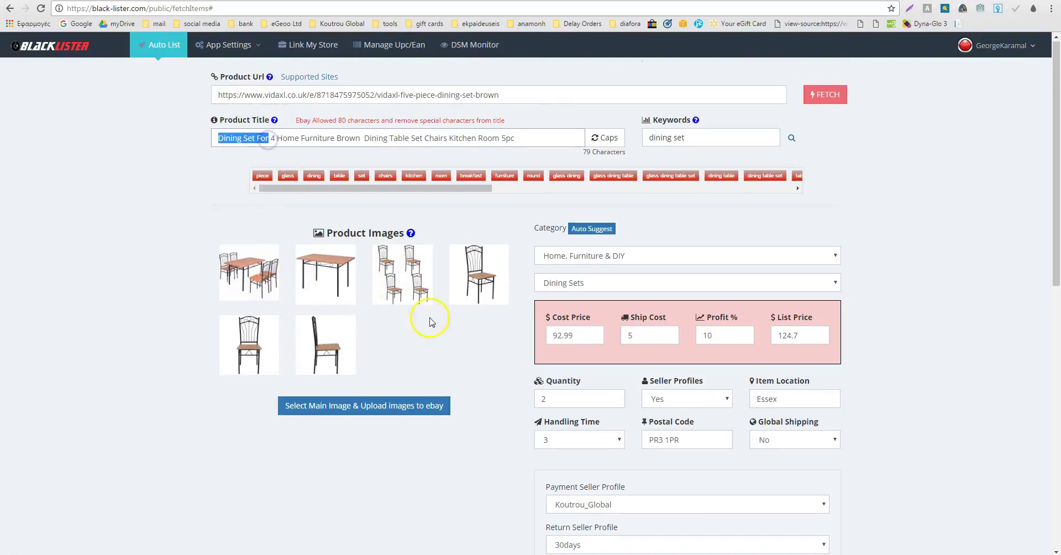
{"action": "scroll", "coordinate": [498, 331], "scroll_direction": "down", "scroll_amount": 7}
{"action": "left_click", "coordinate": [706, 260]}
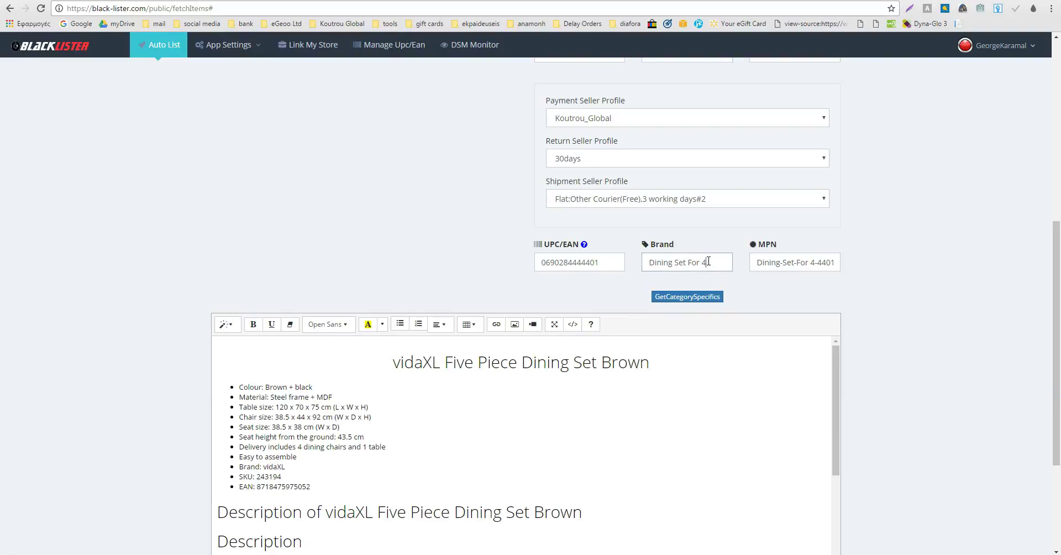
Step: Edit the MPN to Dining-Set-For-4-4401, matching the EAN's 4401 ending
{"action": "left_click", "coordinate": [763, 264]}
{"action": "left_click", "coordinate": [782, 263]}
{"action": "left_click_drag", "start_coordinate": [782, 262], "coordinate": [805, 262]}
{"action": "left_click", "coordinate": [809, 263]}
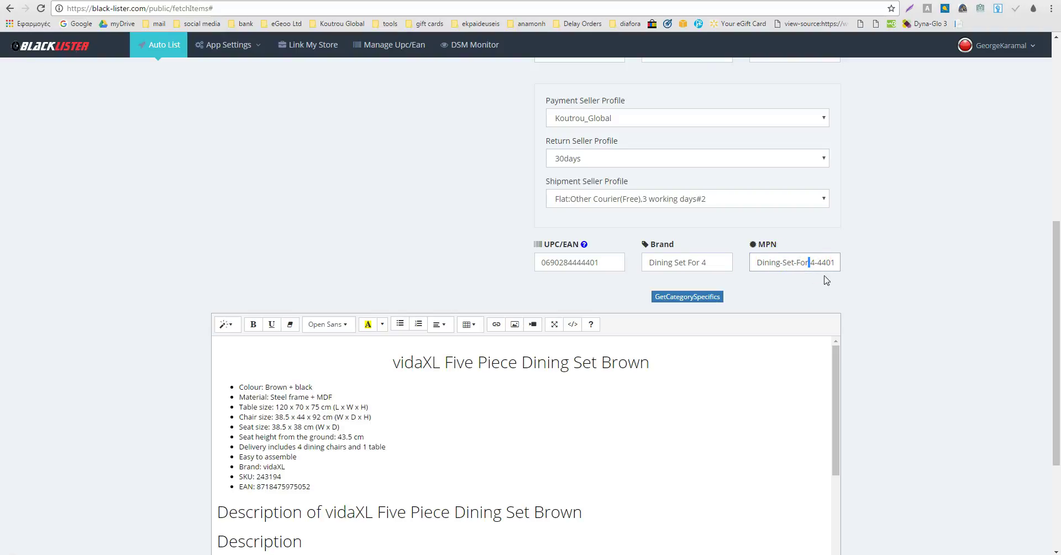
{"action": "left_click_drag", "start_coordinate": [754, 262], "coordinate": [849, 261]}
{"action": "double_click", "coordinate": [826, 262]}
{"action": "left_click_drag", "start_coordinate": [580, 262], "coordinate": [598, 262]}
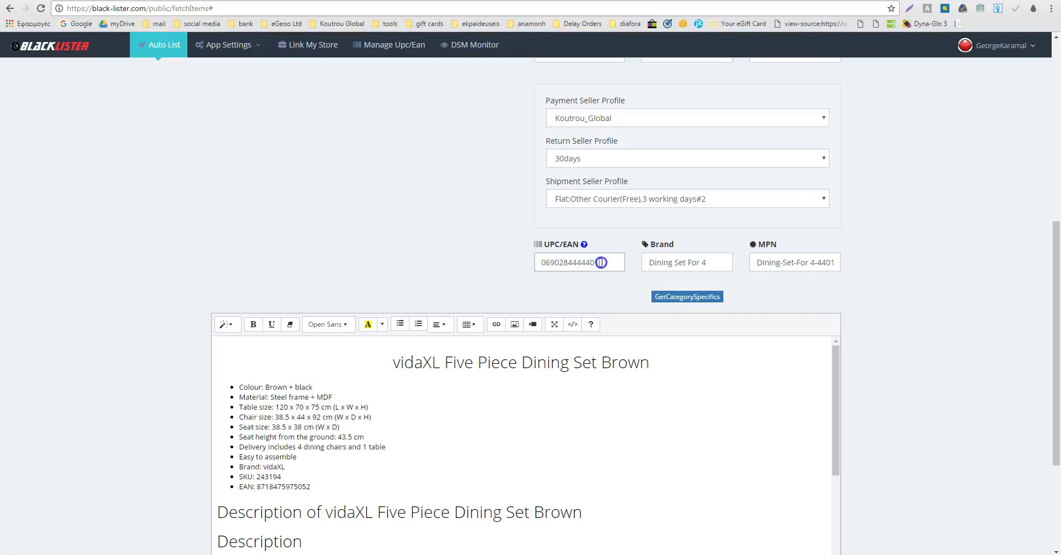
{"action": "left_click", "coordinate": [611, 261]}
Step: Recheck the title, Brand 'Dining Set For 4' and MPN Dining-Set-For-4-4401
{"action": "scroll", "coordinate": [476, 272], "scroll_direction": "up", "scroll_amount": 2}
{"action": "scroll", "coordinate": [476, 272], "scroll_direction": "up", "scroll_amount": 5}
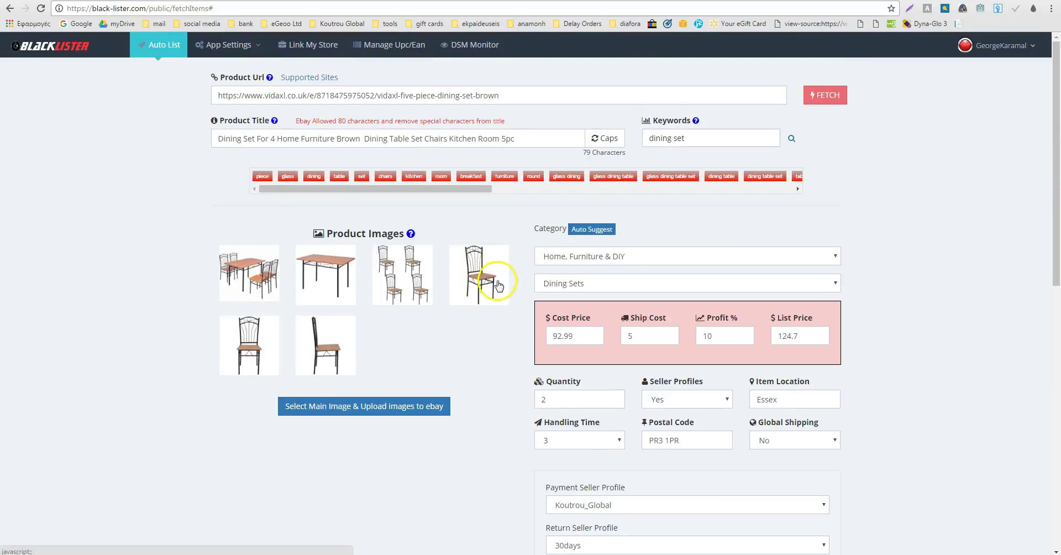
{"action": "left_click_drag", "start_coordinate": [266, 138], "coordinate": [217, 139]}
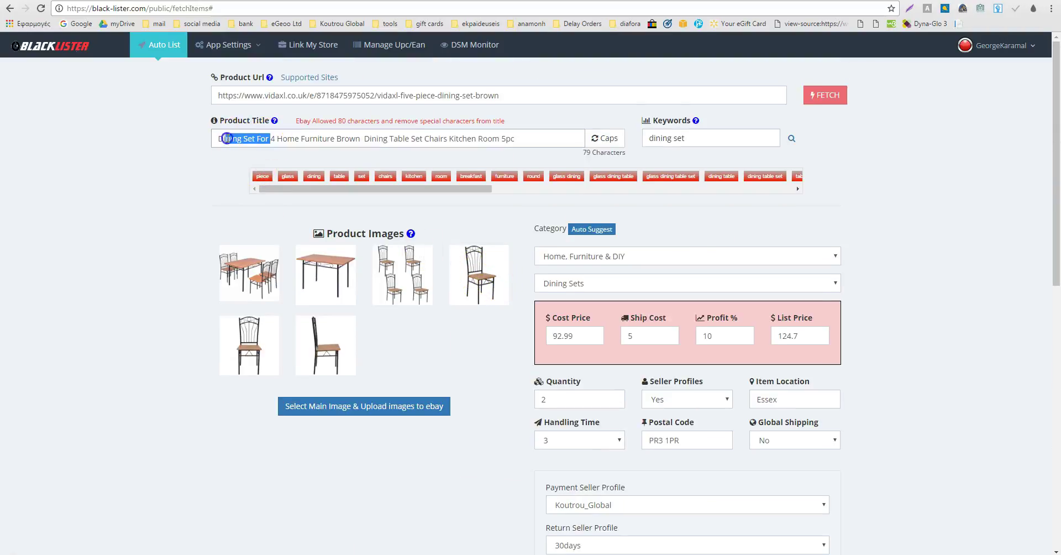
{"action": "scroll", "coordinate": [206, 253], "scroll_direction": "down", "scroll_amount": 2}
{"action": "scroll", "coordinate": [206, 254], "scroll_direction": "down", "scroll_amount": 3}
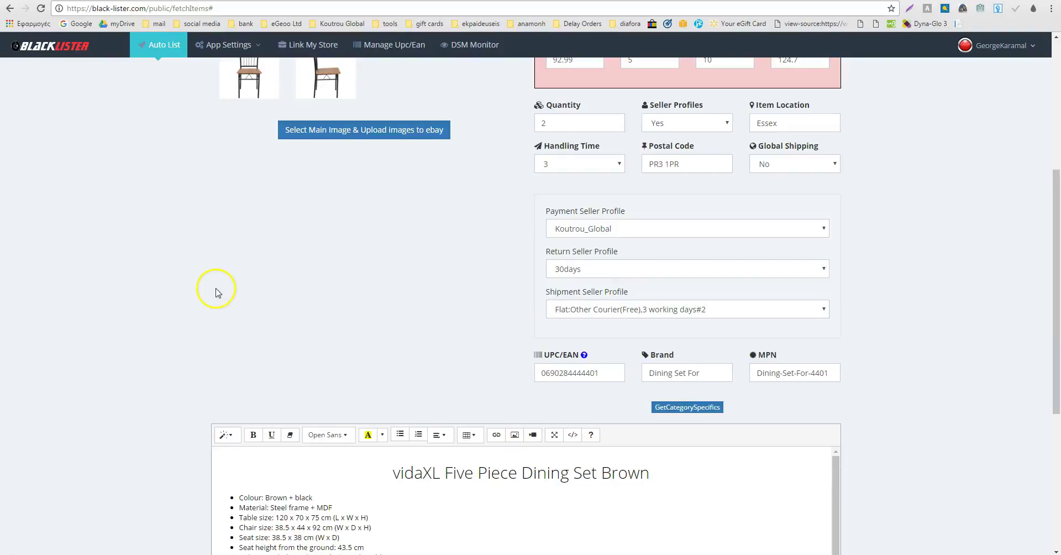
{"action": "scroll", "coordinate": [218, 287], "scroll_direction": "down", "scroll_amount": 2}
{"action": "left_click", "coordinate": [700, 261]}
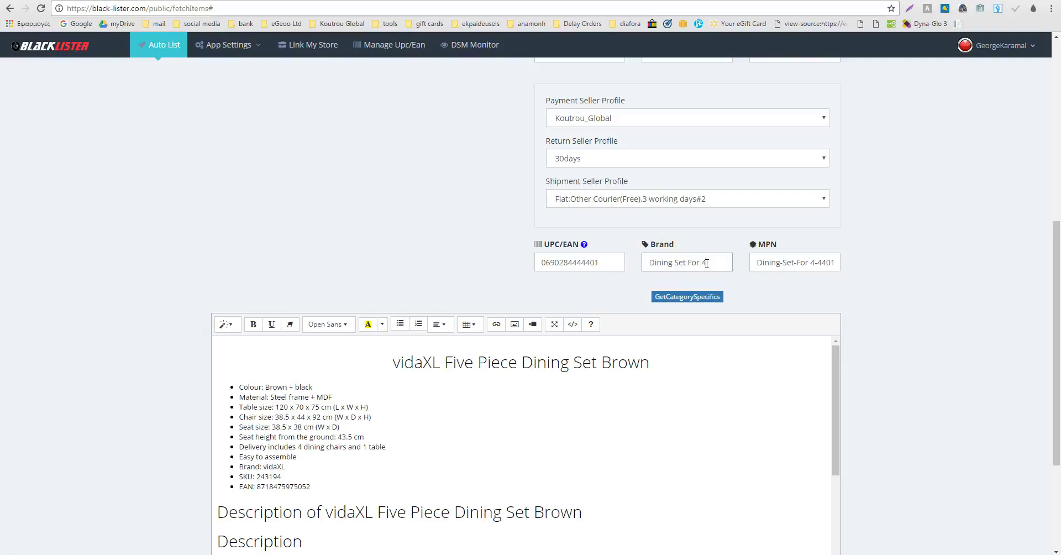
{"action": "left_click", "coordinate": [811, 260]}
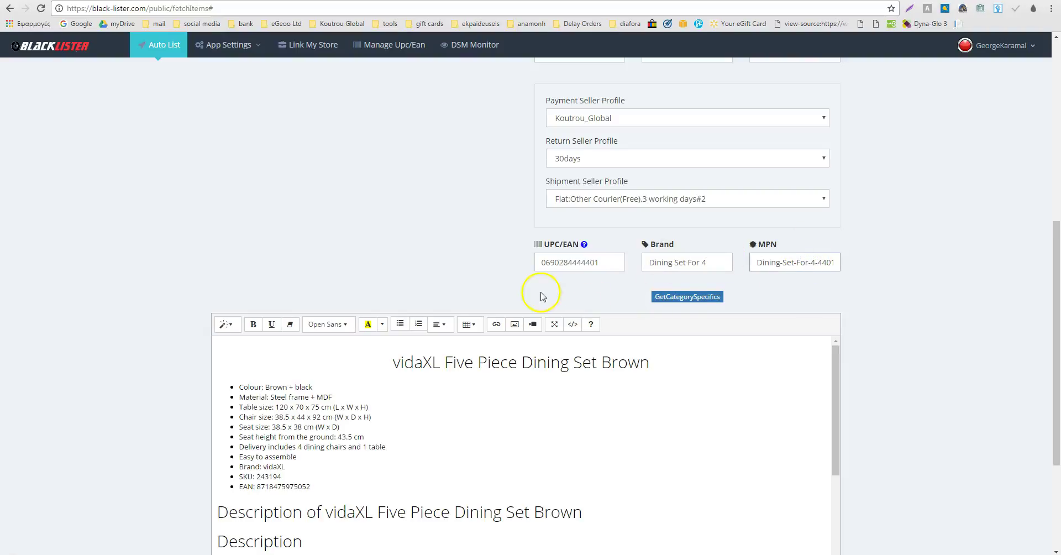
{"action": "left_click", "coordinate": [533, 263]}
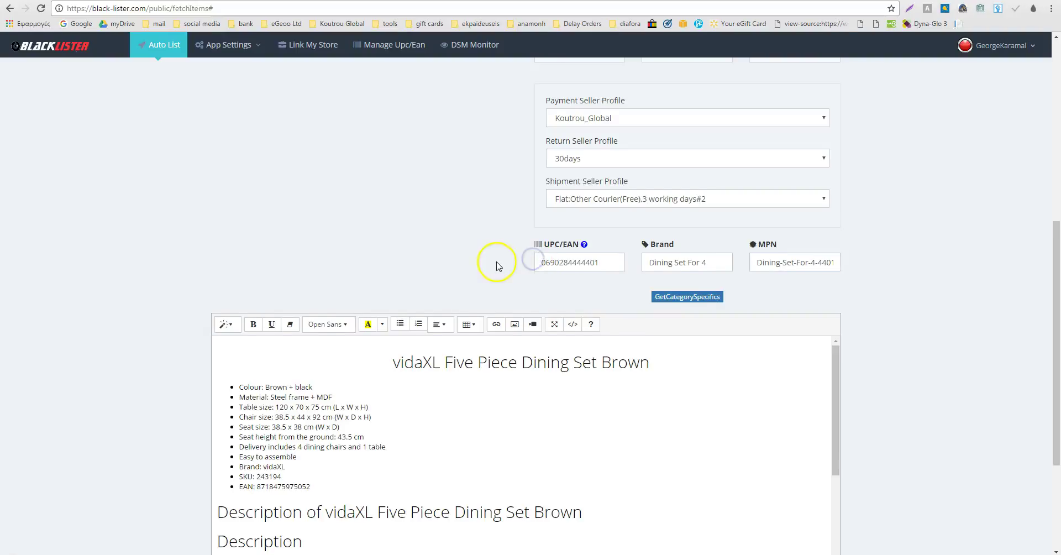
{"action": "scroll", "coordinate": [497, 264], "scroll_direction": "down", "scroll_amount": 2}
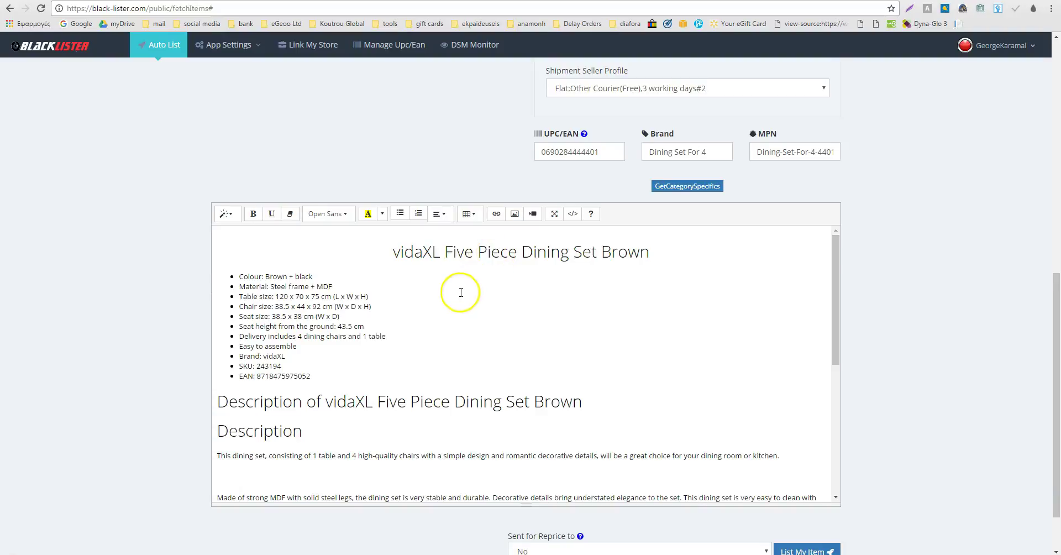
Step: Delete the Brand, SKU and EAN bullet lines from the description
{"action": "left_click", "coordinate": [324, 377]}
{"action": "left_click_drag", "start_coordinate": [324, 377], "coordinate": [235, 354]}
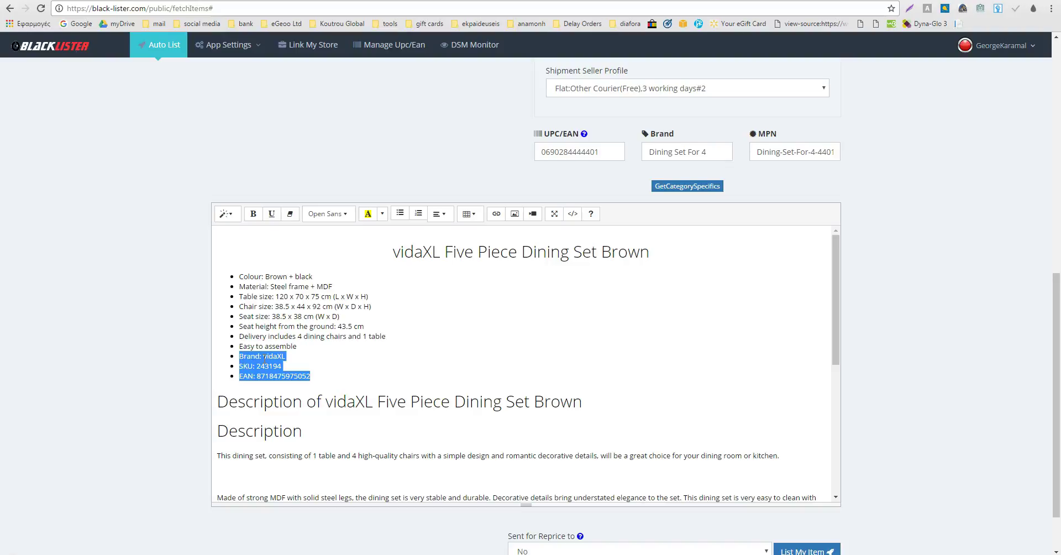
{"action": "key", "text": "BackSpace"}
{"action": "key", "text": "BackSpace"}
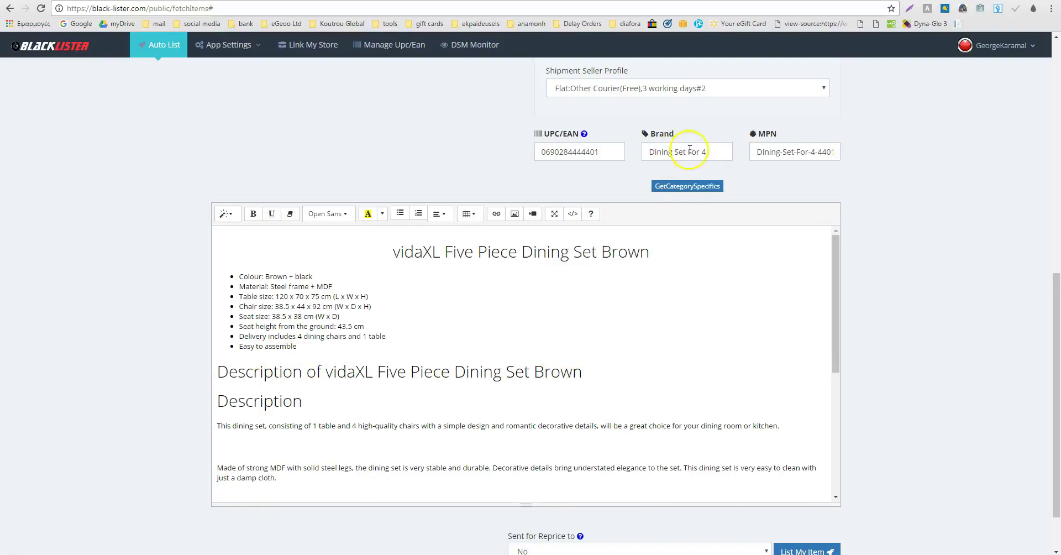
Step: Replace the main heading with 'Dining Set For 4' and remove '+ black' from the Colour line
{"action": "left_click_drag", "start_coordinate": [712, 151], "coordinate": [612, 151]}
{"action": "key", "text": "ctrl+c"}
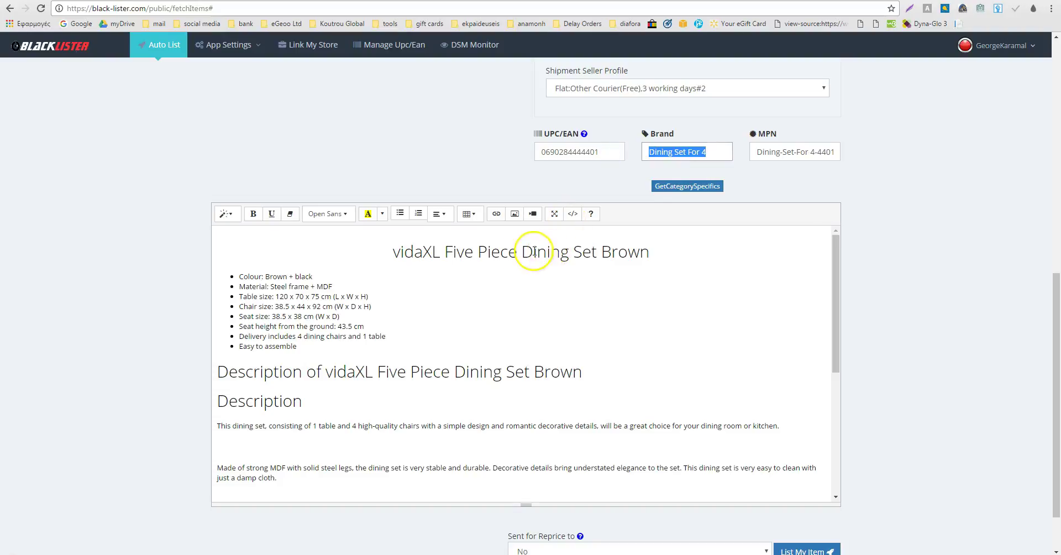
{"action": "triple_click", "coordinate": [534, 251]}
{"action": "key", "text": "ctrl+v"}
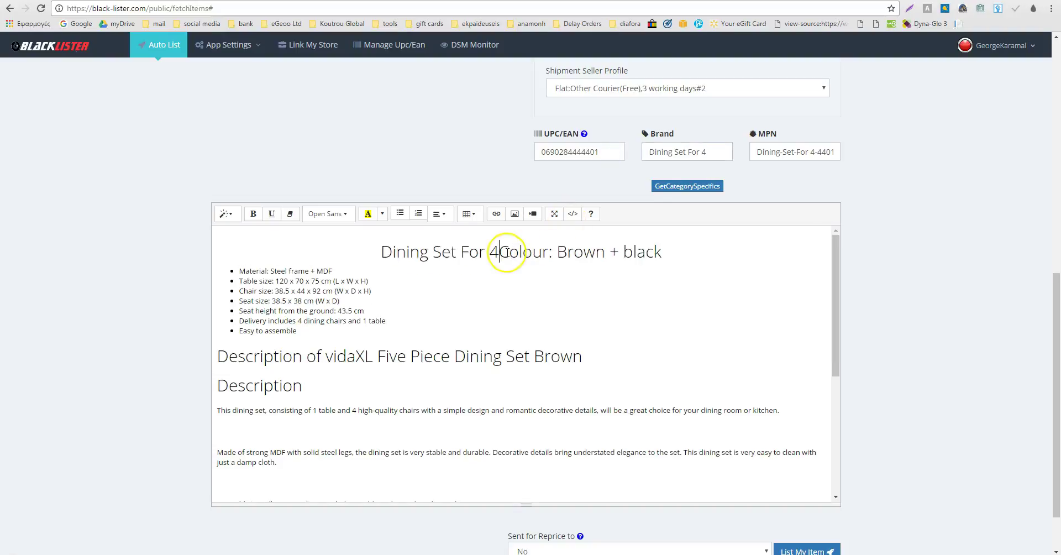
{"action": "key", "text": "Return"}
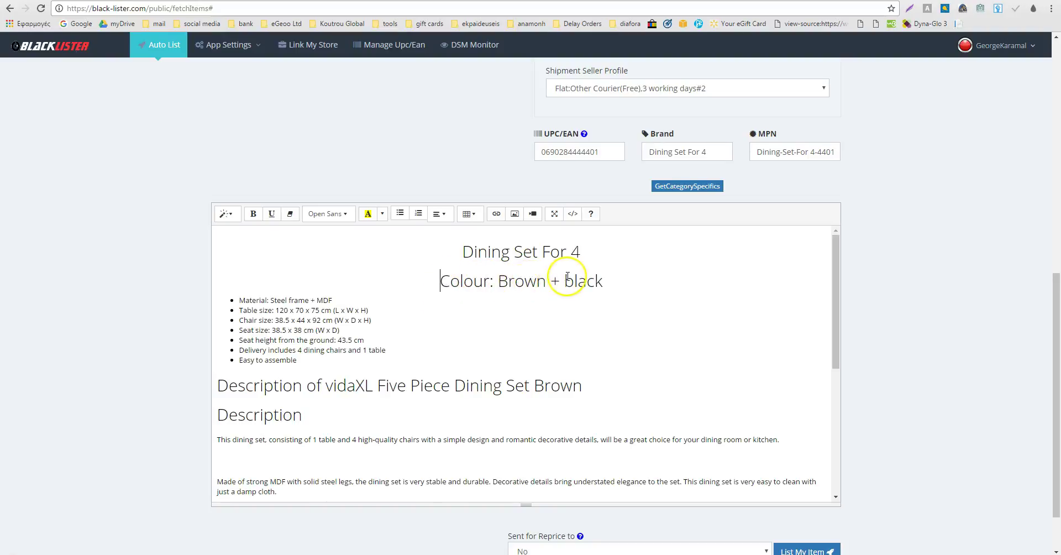
{"action": "left_click_drag", "start_coordinate": [550, 281], "coordinate": [631, 278]}
{"action": "key", "text": "BackSpace"}
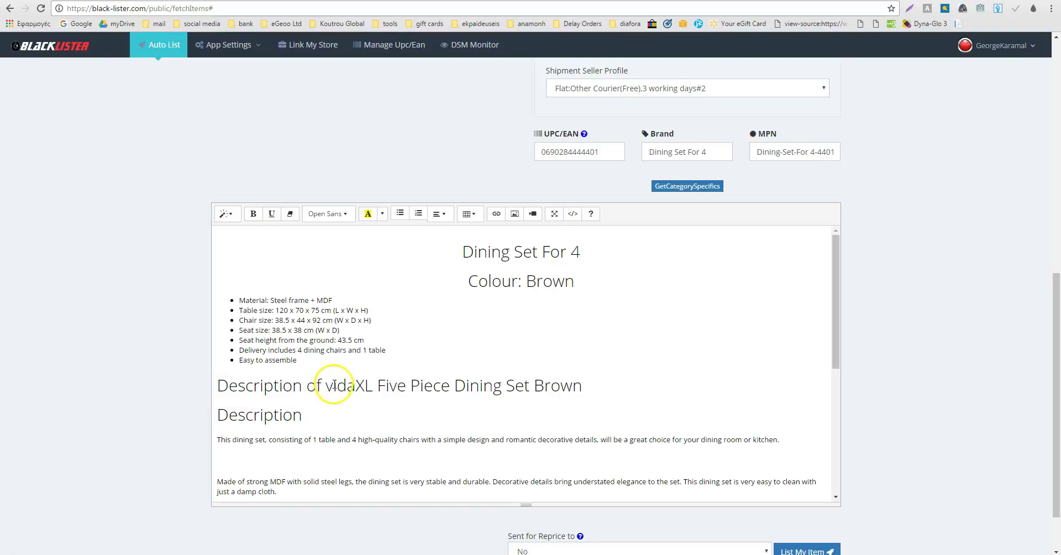
Step: Replace the product name after 'Description of' with 'Dining Set For 4'
{"action": "left_click_drag", "start_coordinate": [325, 387], "coordinate": [580, 374]}
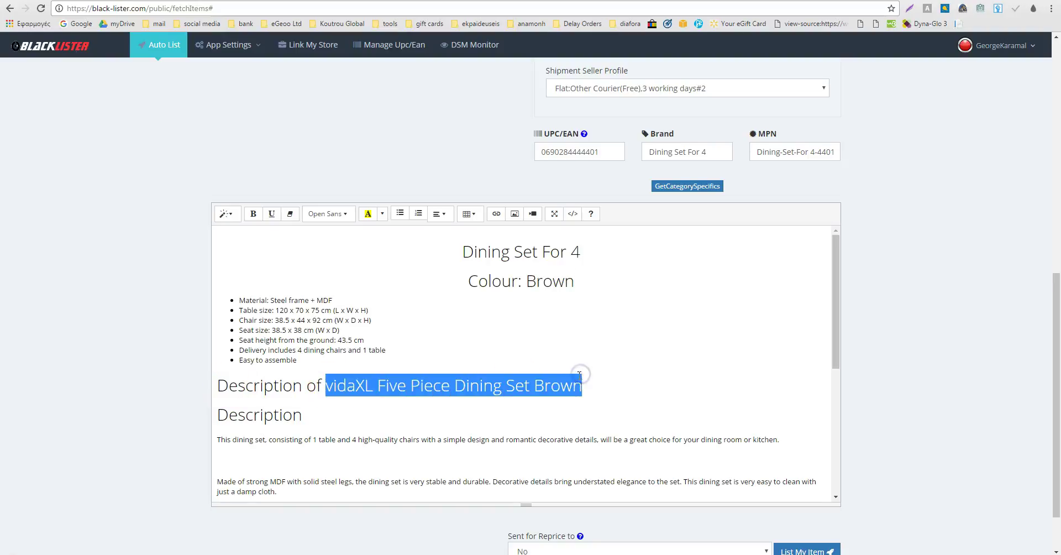
{"action": "key", "text": "ctrl+v"}
{"action": "left_click", "coordinate": [575, 374]}
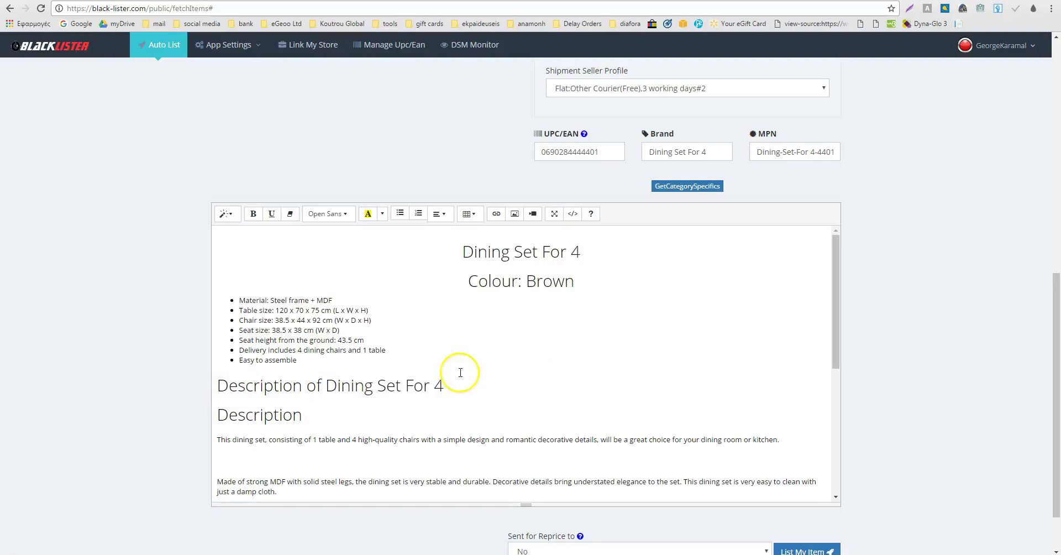
{"action": "scroll", "coordinate": [439, 382], "scroll_direction": "down", "scroll_amount": 1}
{"action": "scroll", "coordinate": [439, 382], "scroll_direction": "down", "scroll_amount": 3}
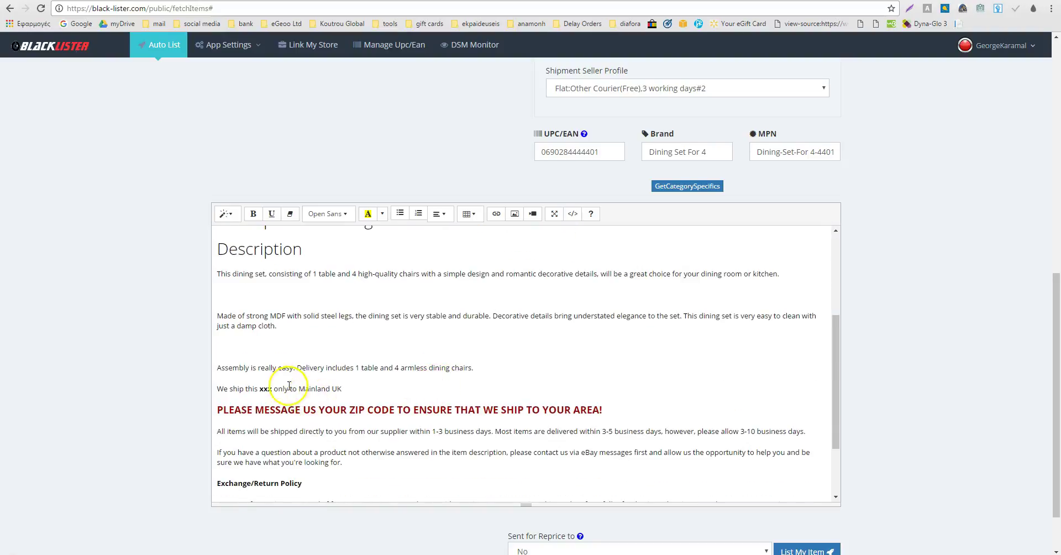
Step: Fill the xxx placeholders in the shipping line and Payment Policy with 'Dining Set For 4'
{"action": "double_click", "coordinate": [272, 390]}
{"action": "key", "text": "ctrl+v"}
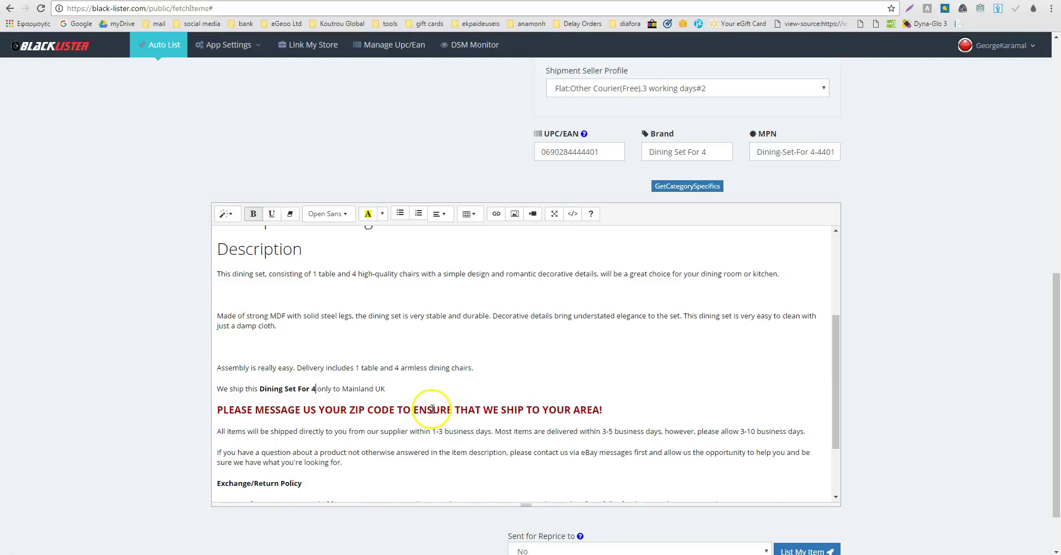
{"action": "scroll", "coordinate": [437, 412], "scroll_direction": "down", "scroll_amount": 3}
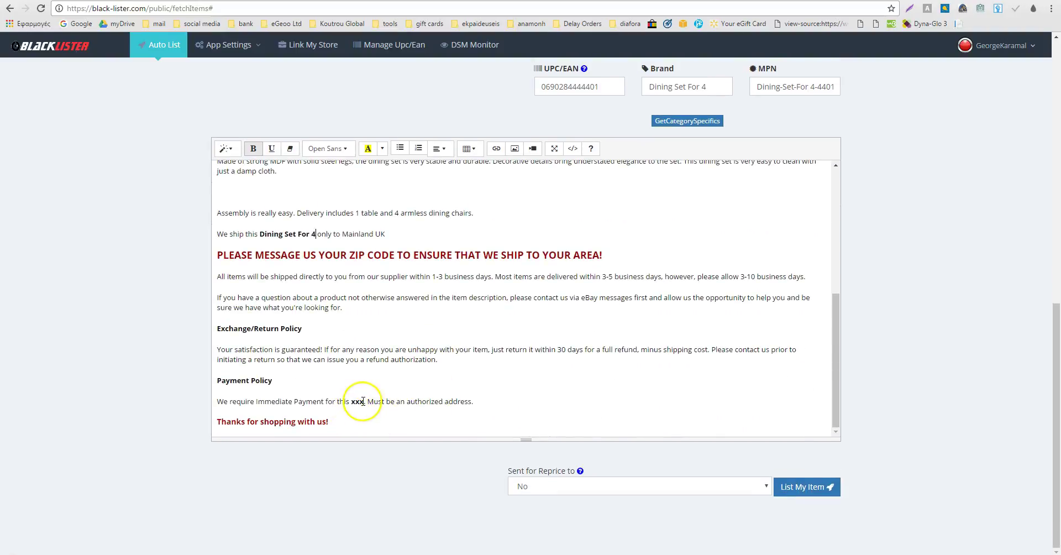
{"action": "double_click", "coordinate": [358, 401]}
{"action": "key", "text": "ctrl+v"}
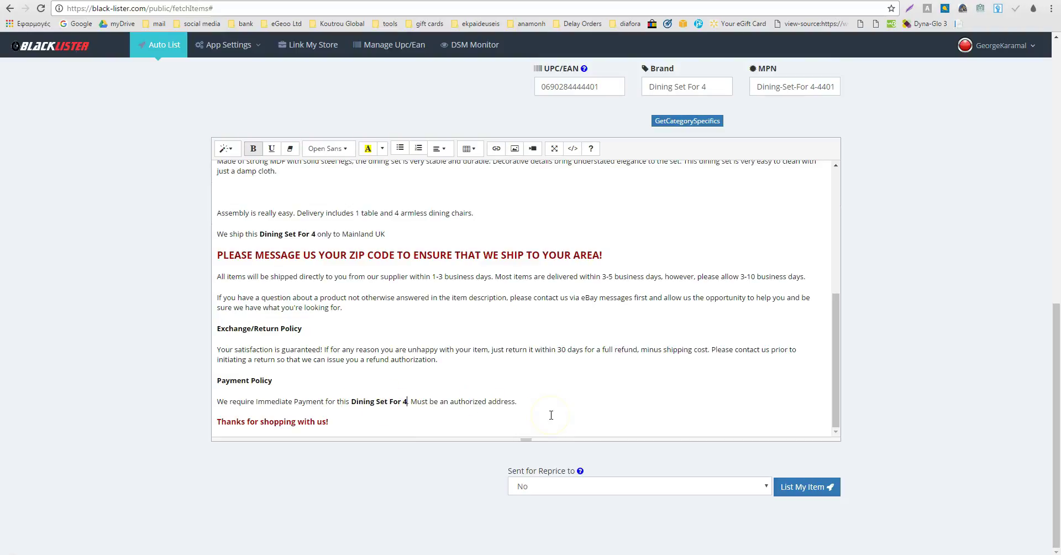
{"action": "scroll", "coordinate": [551, 415], "scroll_direction": "up", "scroll_amount": 6}
{"action": "scroll", "coordinate": [971, 329], "scroll_direction": "up", "scroll_amount": 8}
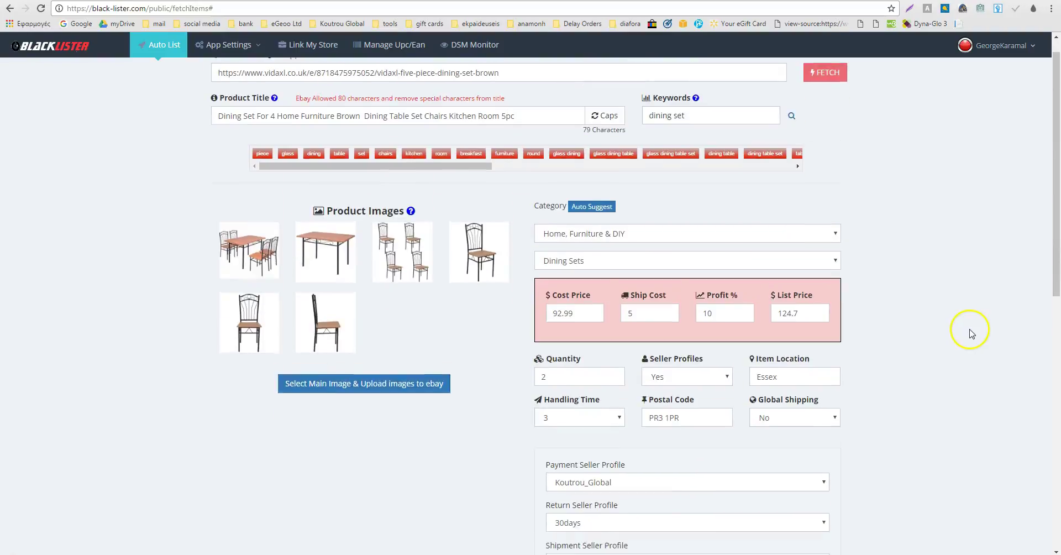
Step: Set 'Sent for Reprice to' to SKU and list the item live on eBay
{"action": "scroll", "coordinate": [971, 334], "scroll_direction": "up", "scroll_amount": 1}
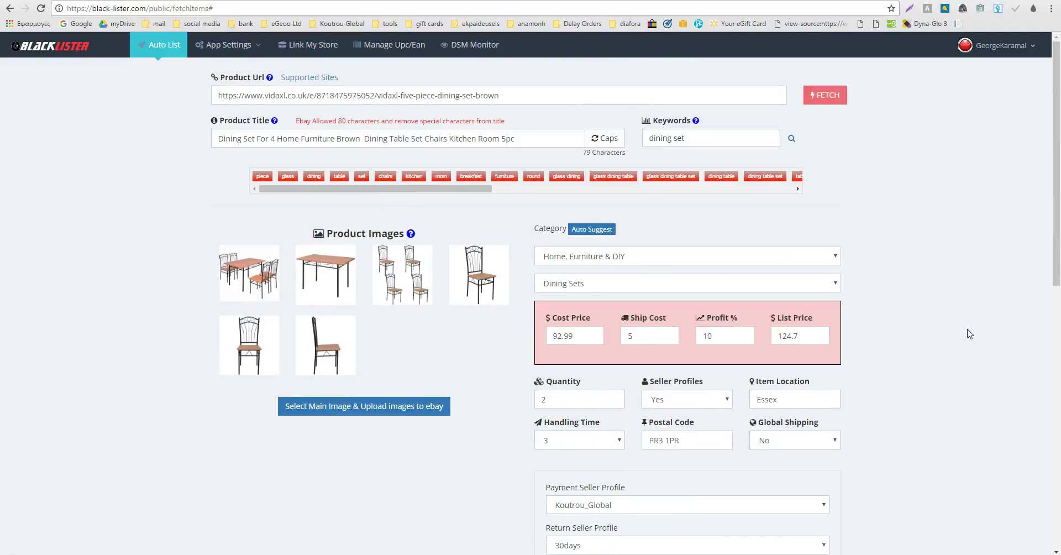
{"action": "scroll", "coordinate": [961, 337], "scroll_direction": "down", "scroll_amount": 10}
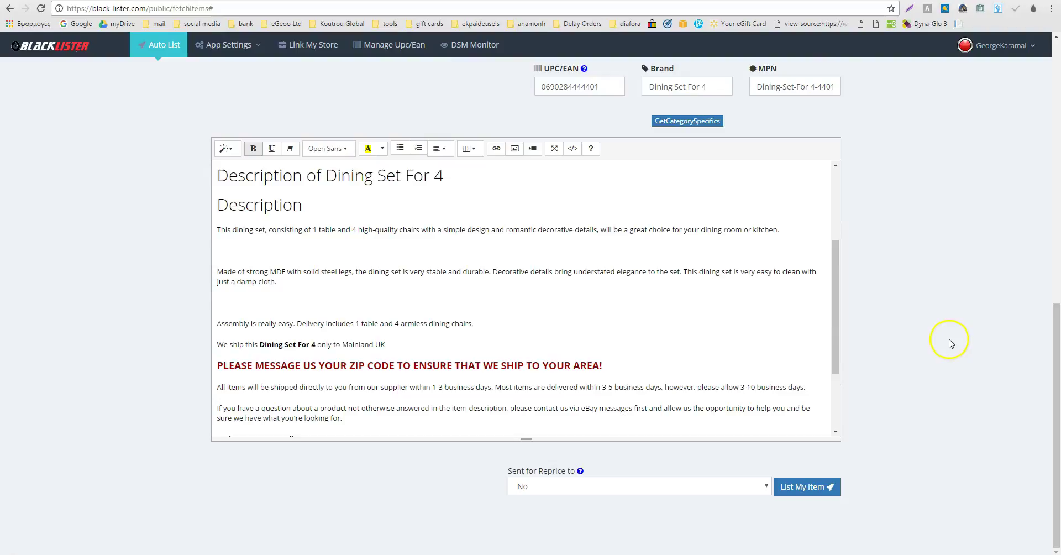
{"action": "left_click", "coordinate": [554, 490]}
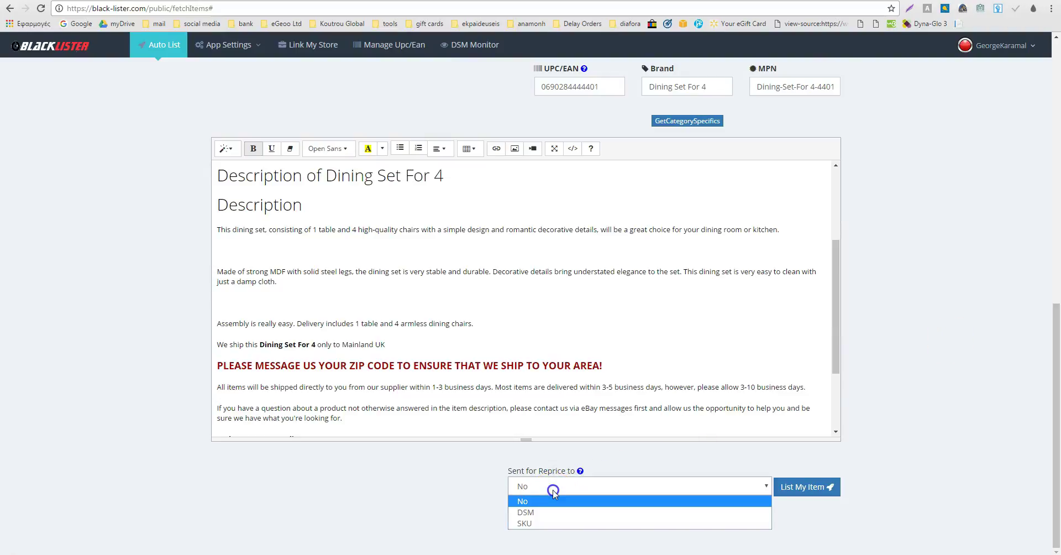
{"action": "left_click", "coordinate": [551, 524]}
{"action": "left_click", "coordinate": [827, 487]}
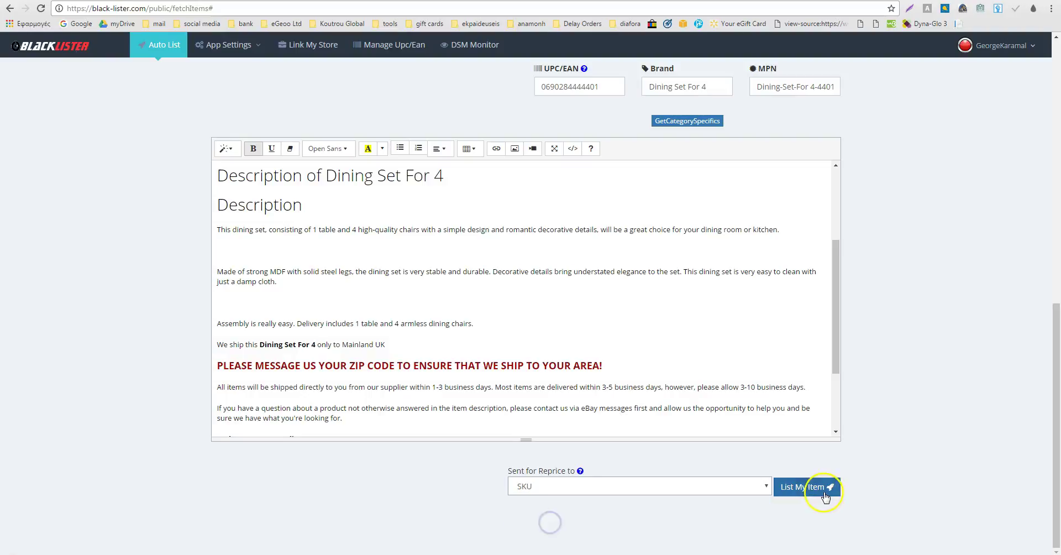
{"action": "left_click", "coordinate": [911, 444]}
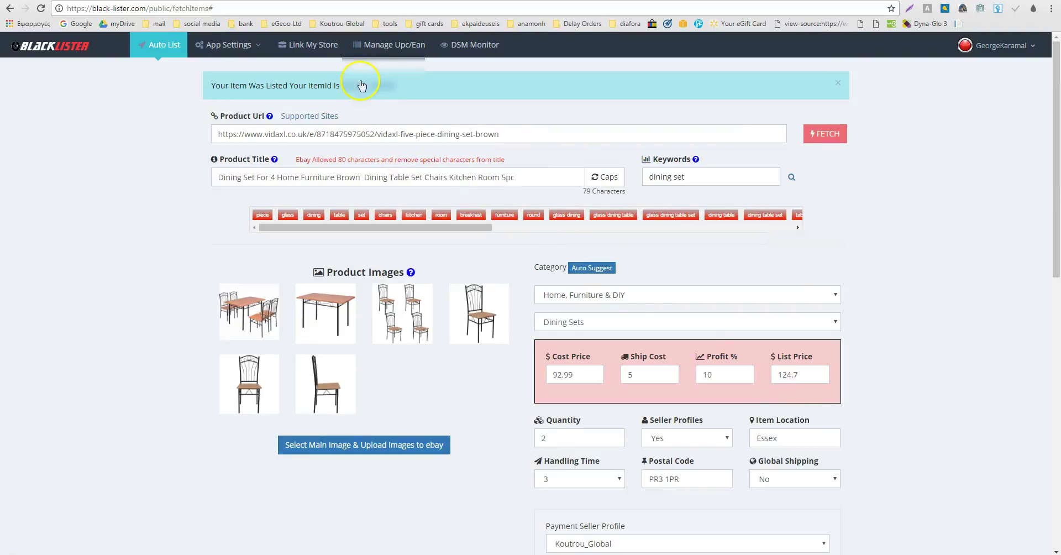
Step: Copy the new item ID from the confirmation banner and open its eBay item page
{"action": "double_click", "coordinate": [362, 86]}
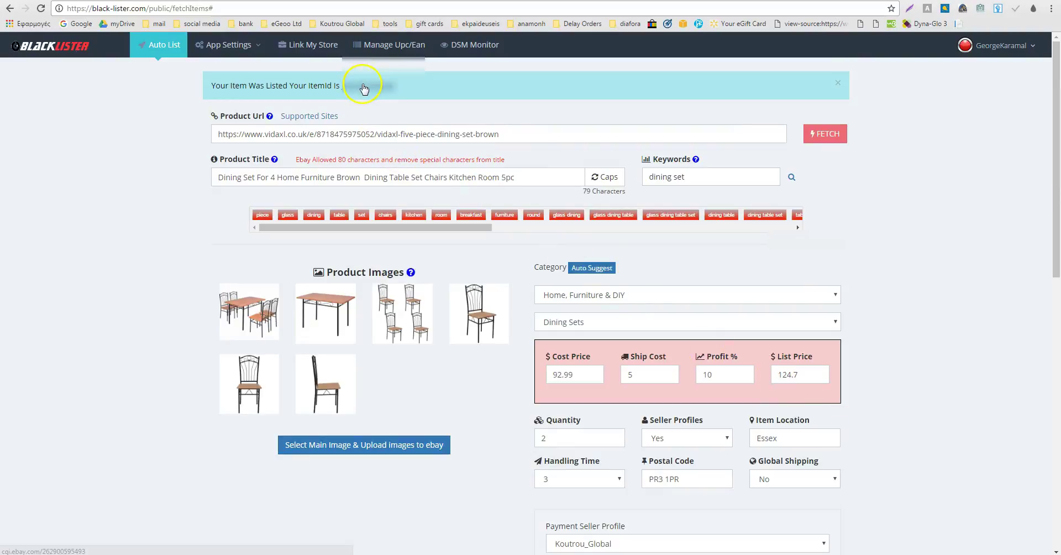
{"action": "right_click", "coordinate": [363, 88]}
{"action": "left_click", "coordinate": [381, 89]}
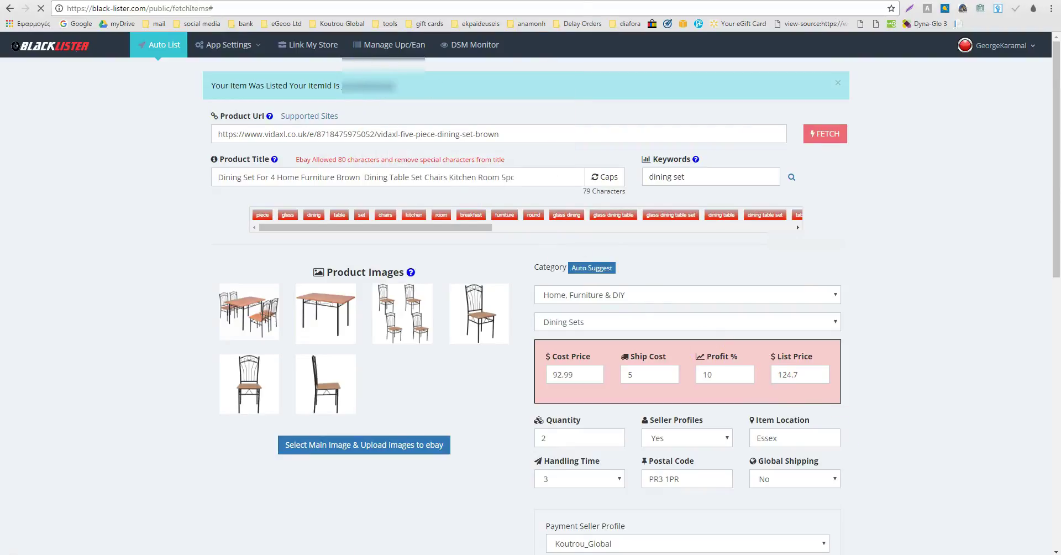
{"action": "right_click", "coordinate": [744, 9]}
{"action": "left_click", "coordinate": [785, 83]}
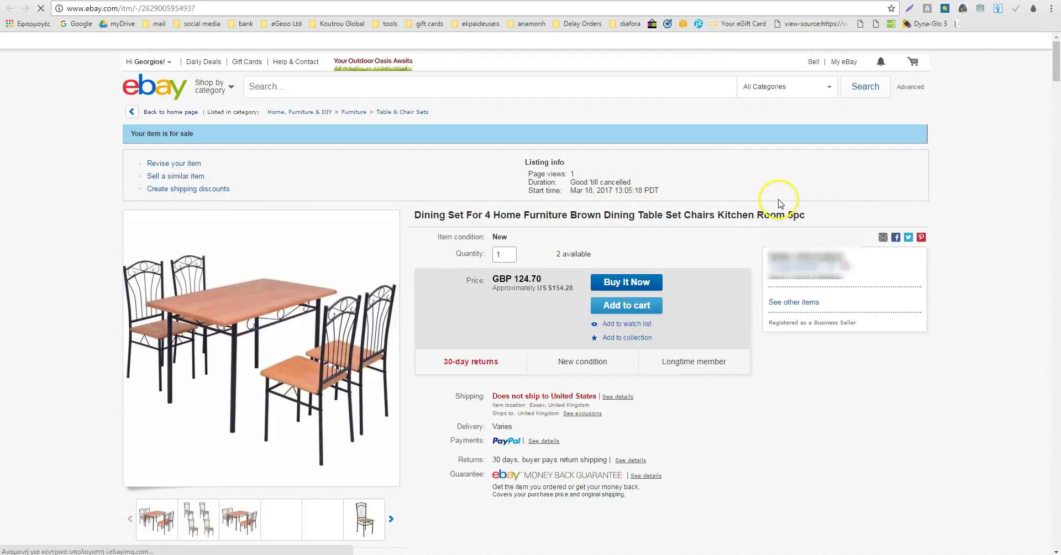